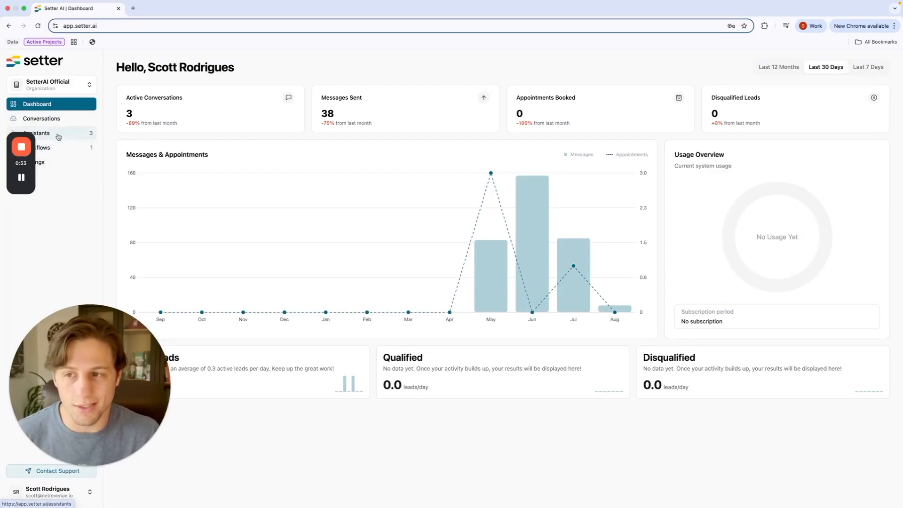
# Step: Go to the Assistants list and start a new assistant to bring up the template picker
pyautogui.click(59, 135)
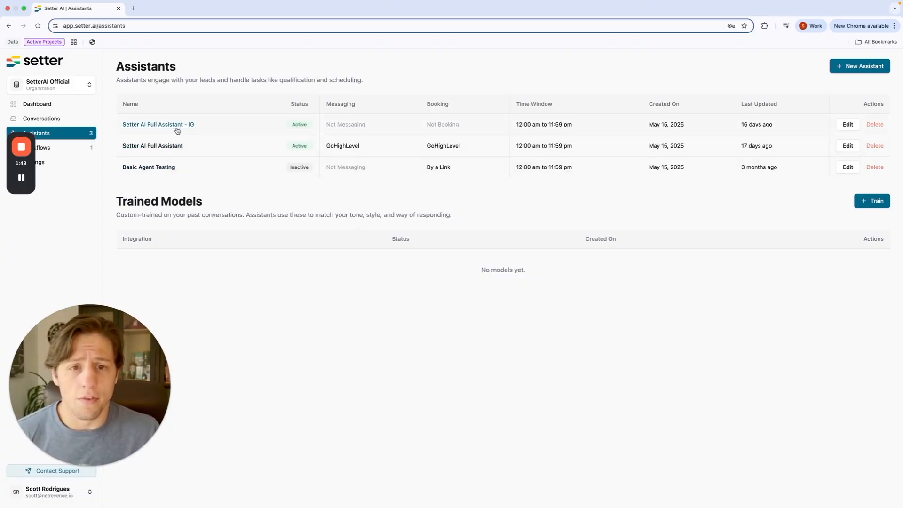
pyautogui.click(846, 72)
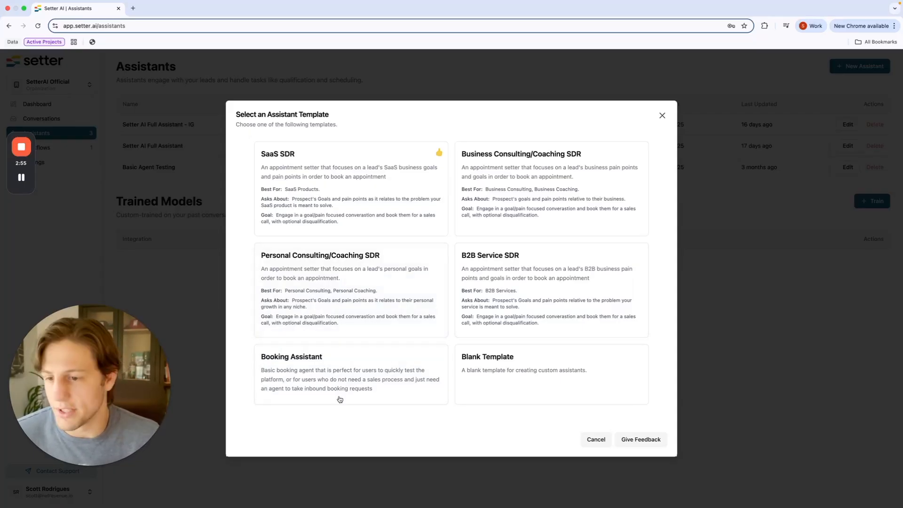
# Step: Pick the Personal Consulting/Coaching SDR template card to open the Assistant Builder
pyautogui.click(375, 316)
# Step: Replace the default name 'Assistant 1' with 'Coaching Appt Setter'
pyautogui.tripleClick(341, 210)
pyautogui.click(383, 210)
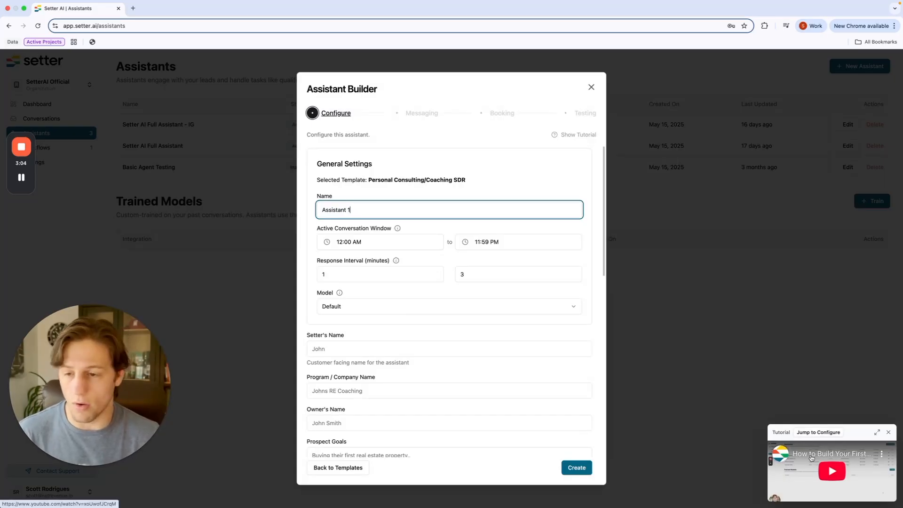
pyautogui.tripleClick(360, 213)
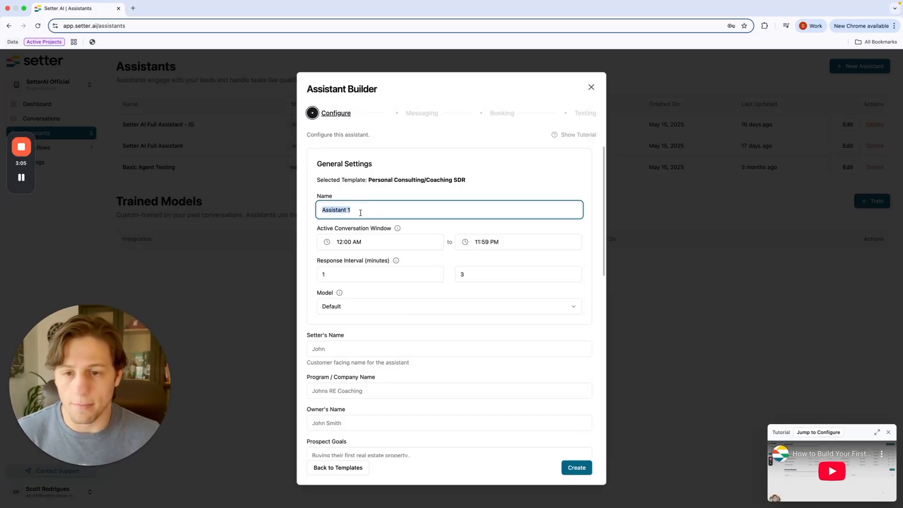
pyautogui.write('Coaching Appt Settier')
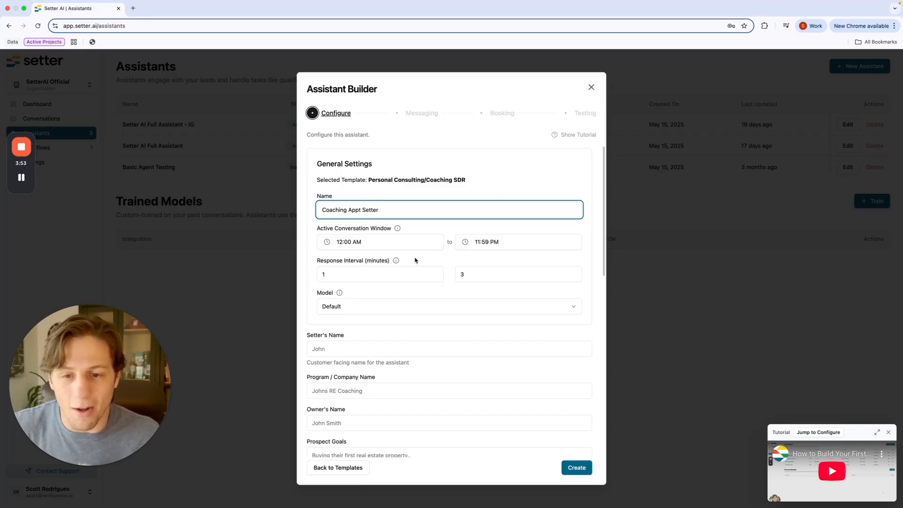
# Step: Set the response interval to a minimum of 0.1 and a maximum of 1 minute
pyautogui.click(374, 274)
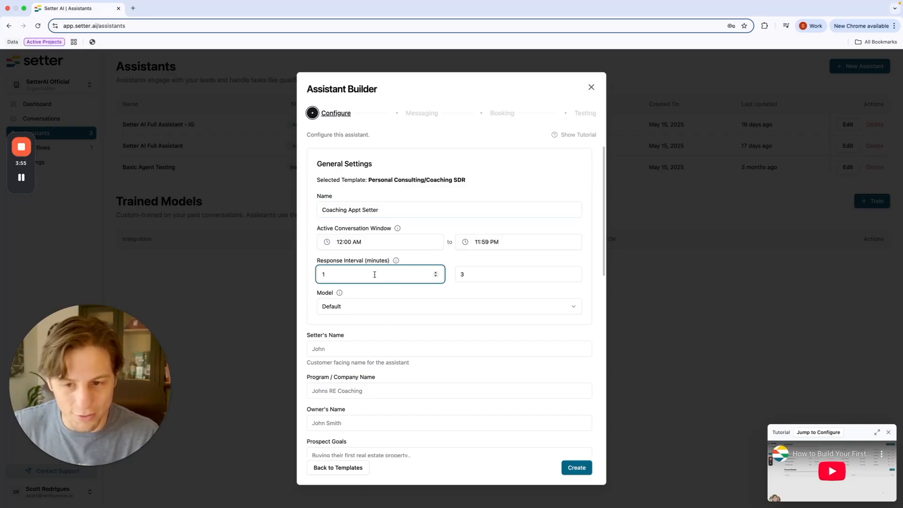
pyautogui.press('BackSpace')
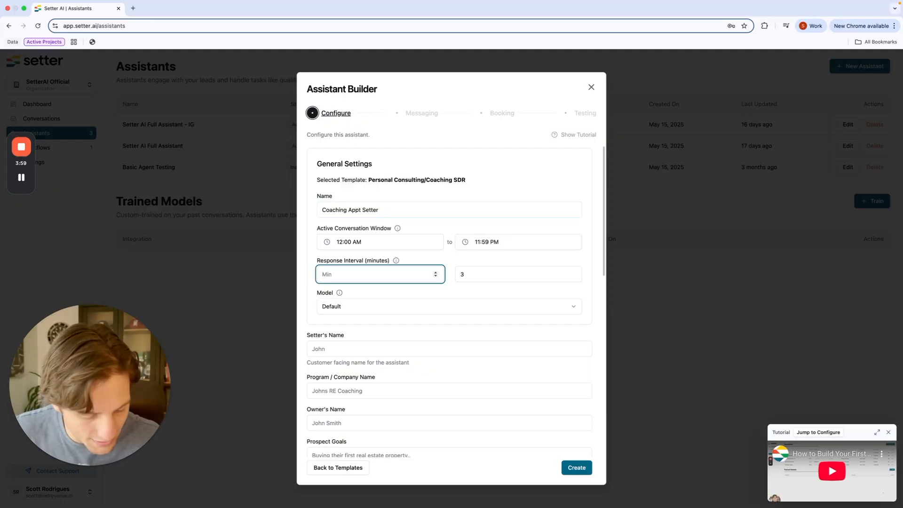
pyautogui.write('0.1')
pyautogui.click(485, 272)
pyautogui.press('BackSpace')
pyautogui.write('1')
pyautogui.click(469, 288)
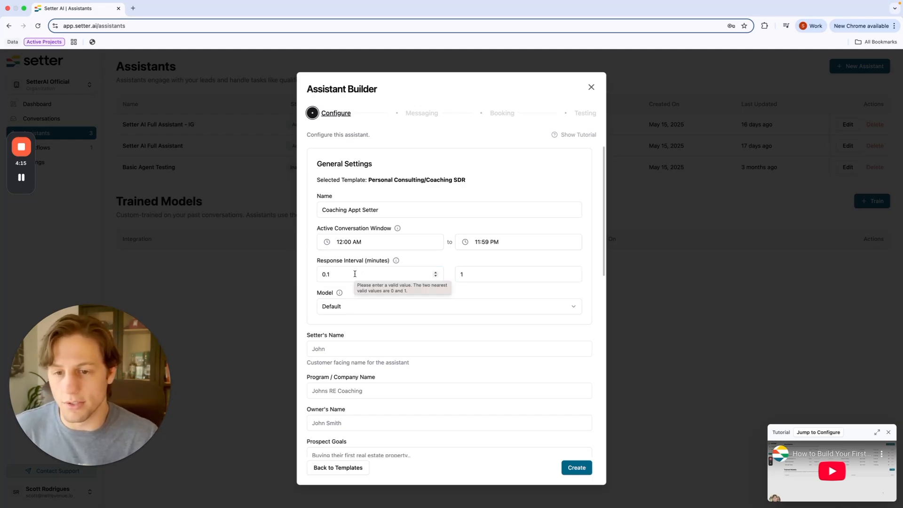
# Step: Check the Model options and keep the model on Default
pyautogui.doubleClick(316, 292)
pyautogui.click(376, 291)
pyautogui.click(332, 304)
pyautogui.click(345, 298)
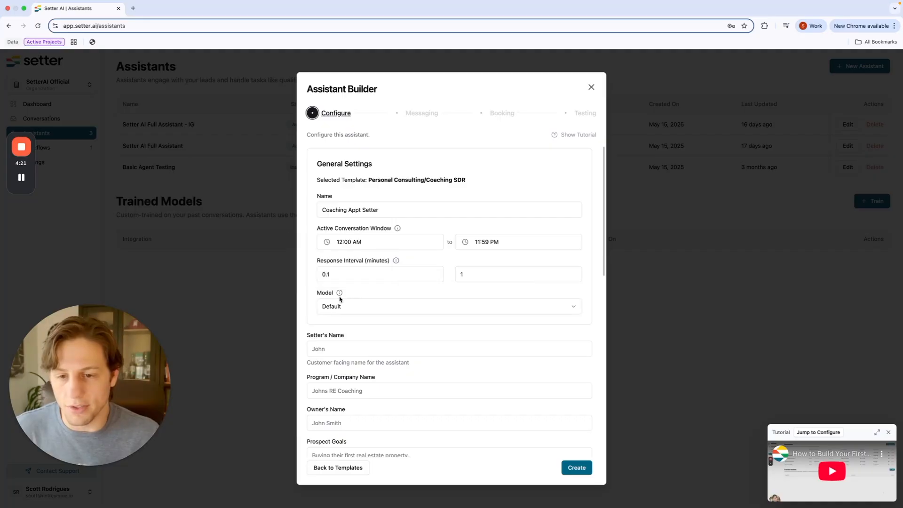
pyautogui.scroll(-1, 339, 309)
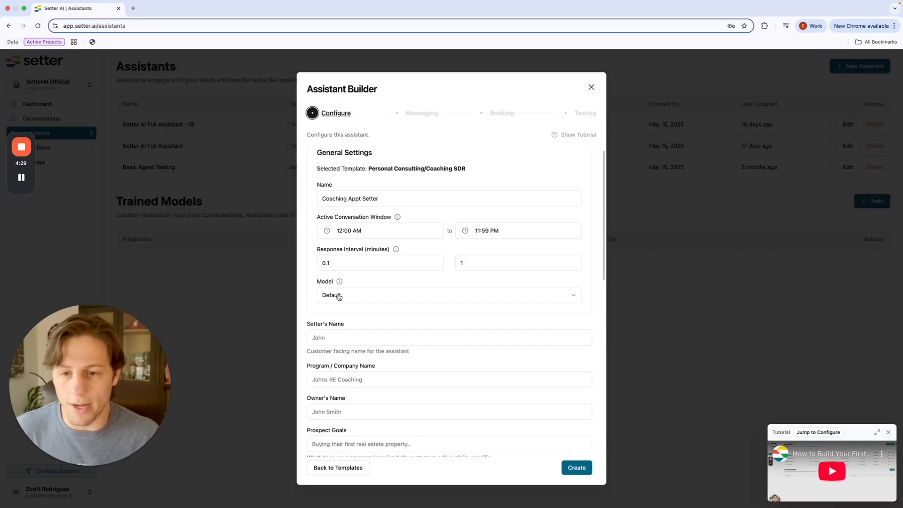
pyautogui.click(334, 299)
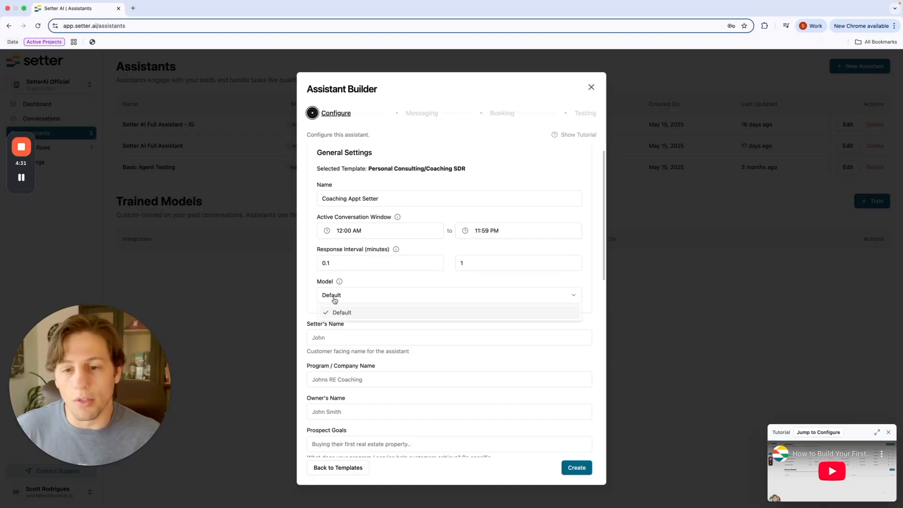
pyautogui.click(357, 264)
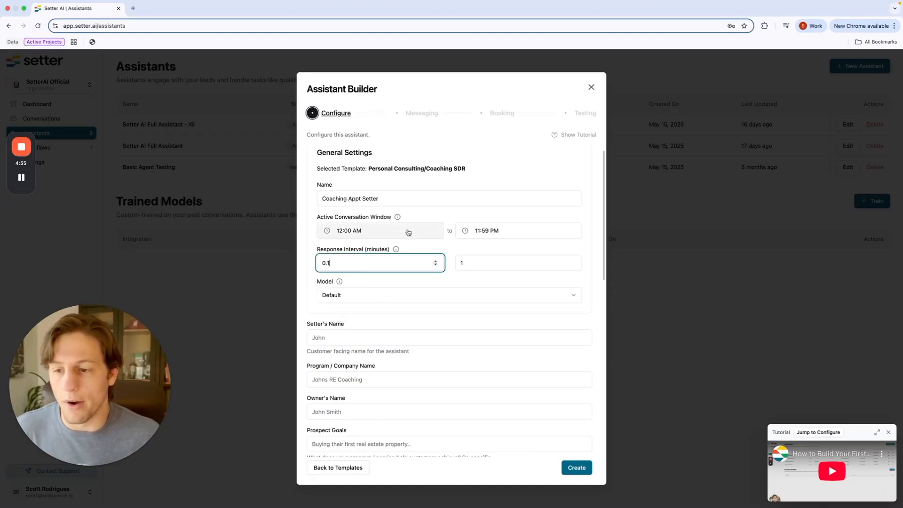
pyautogui.scroll(-3, 421, 311)
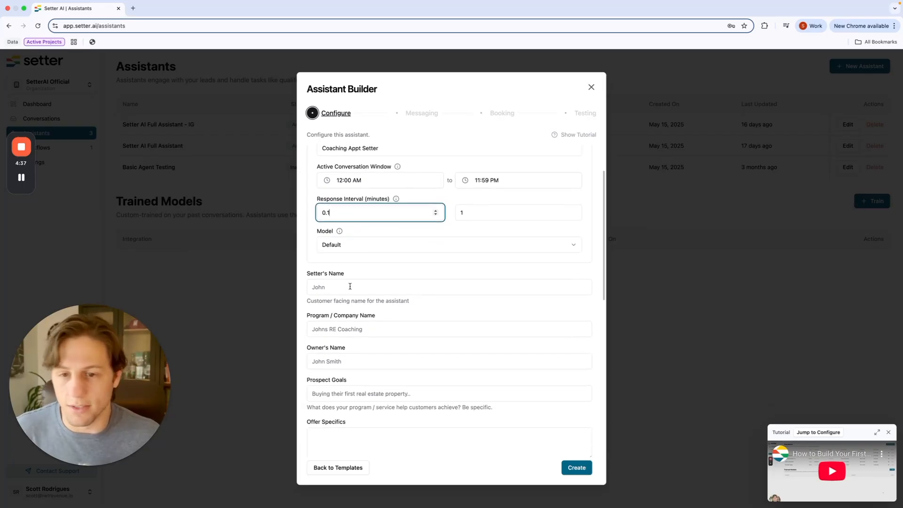
pyautogui.scroll(-4, 353, 278)
pyautogui.scroll(2, 355, 276)
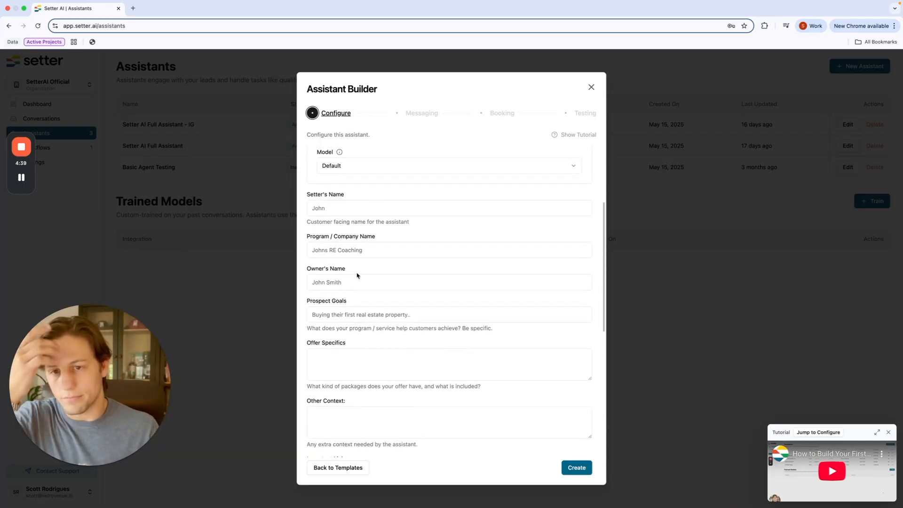
# Step: Set the setter's name to AJ and enter the coaching company name
pyautogui.click(351, 214)
pyautogui.click(354, 227)
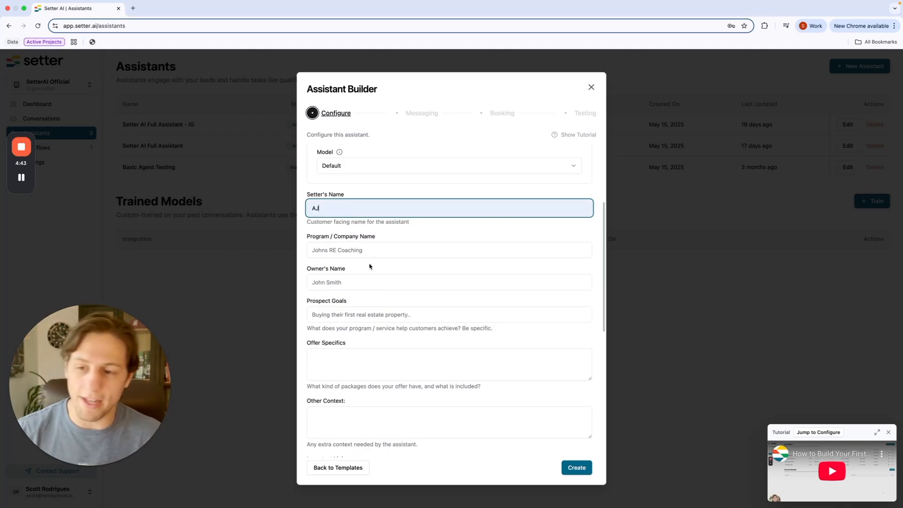
pyautogui.click(378, 249)
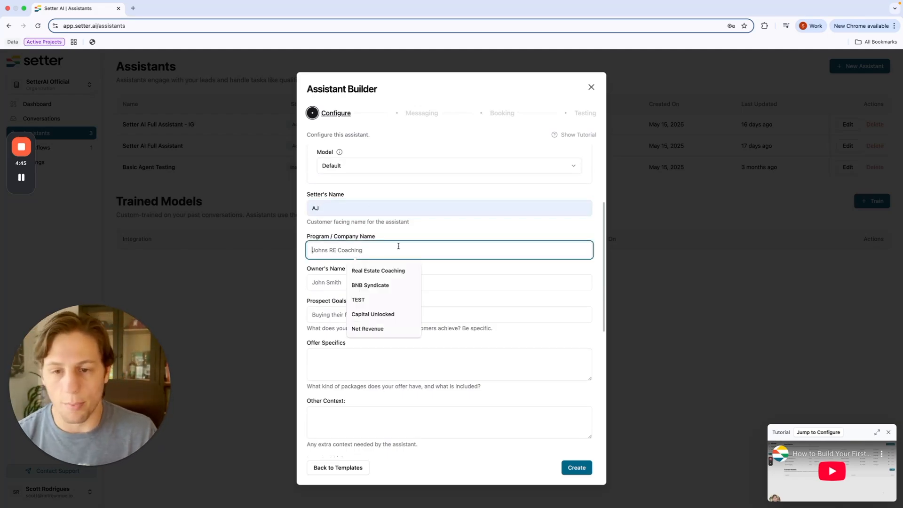
pyautogui.write('Sco')
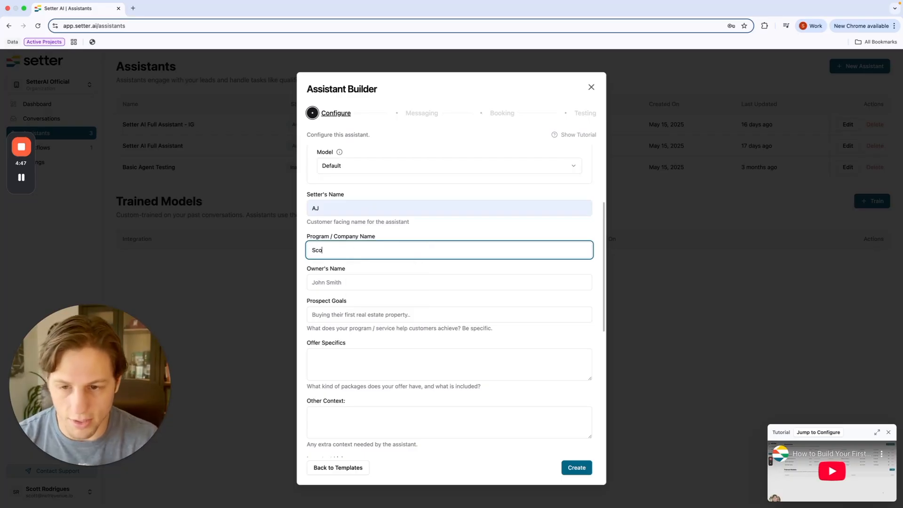
pyautogui.write('tt Sale')
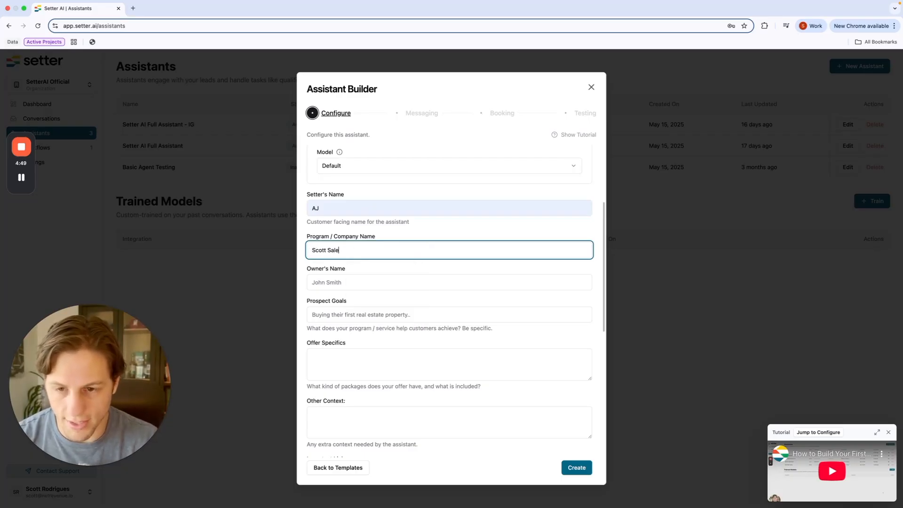
pyautogui.write('s coach')
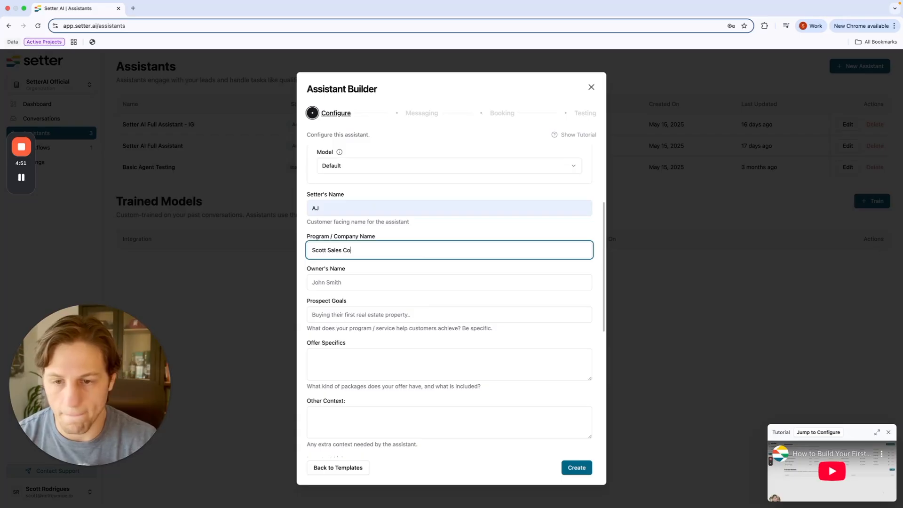
pyautogui.click(394, 294)
# Step: Fill in the owner's full name in the Owner's Name field
pyautogui.click(417, 284)
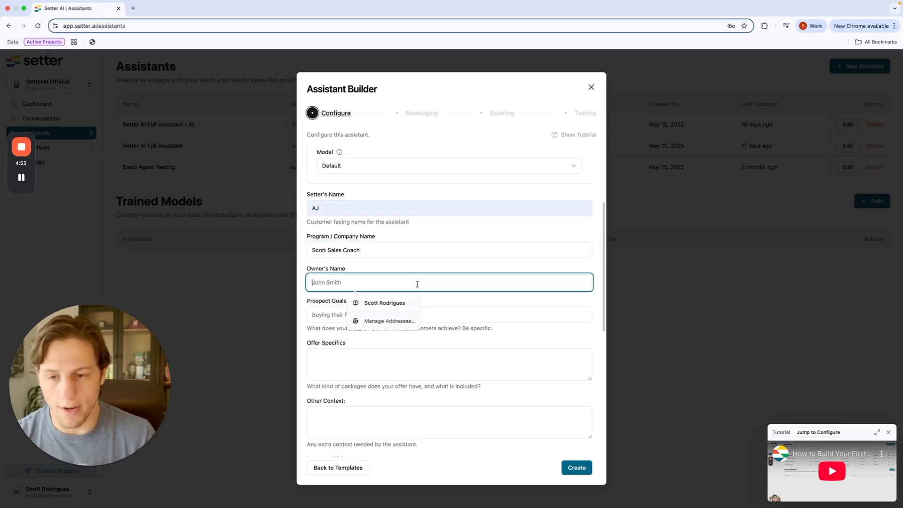
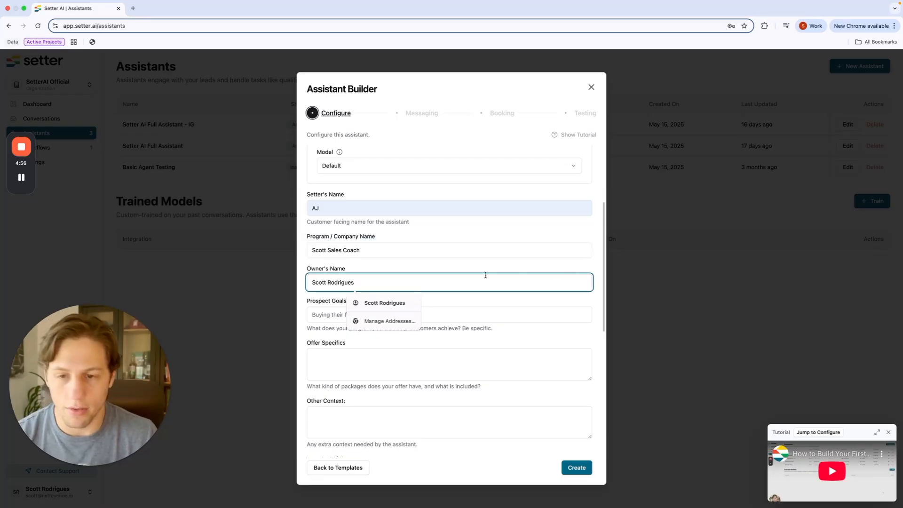
pyautogui.click(422, 262)
pyautogui.scroll(-3, 423, 258)
pyautogui.click(415, 237)
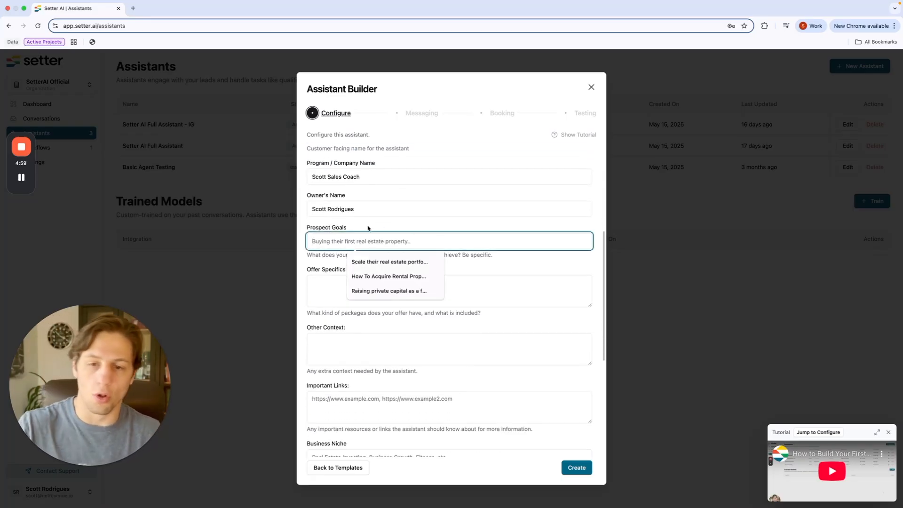
# Step: Write the prospect goal: learn how to sell more effectively on webinars and stages
pyautogui.write('The goal')
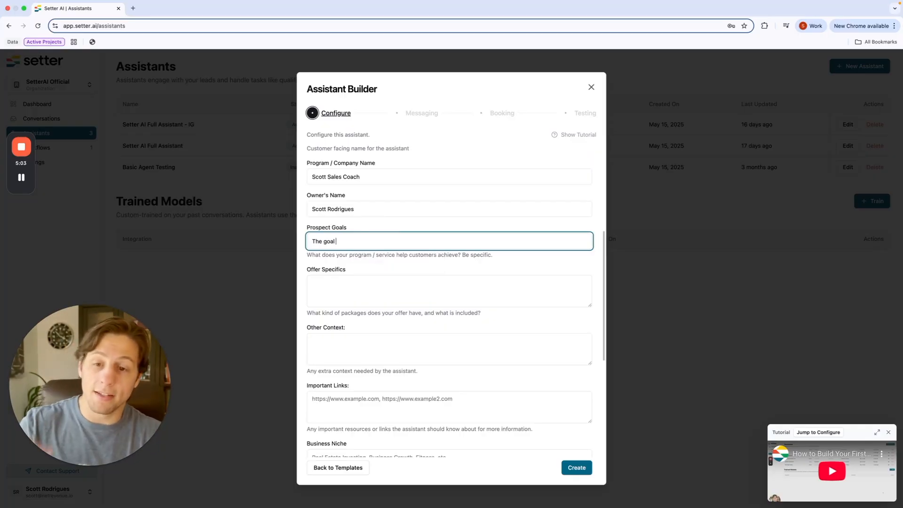
pyautogui.scroll(1, 402, 246)
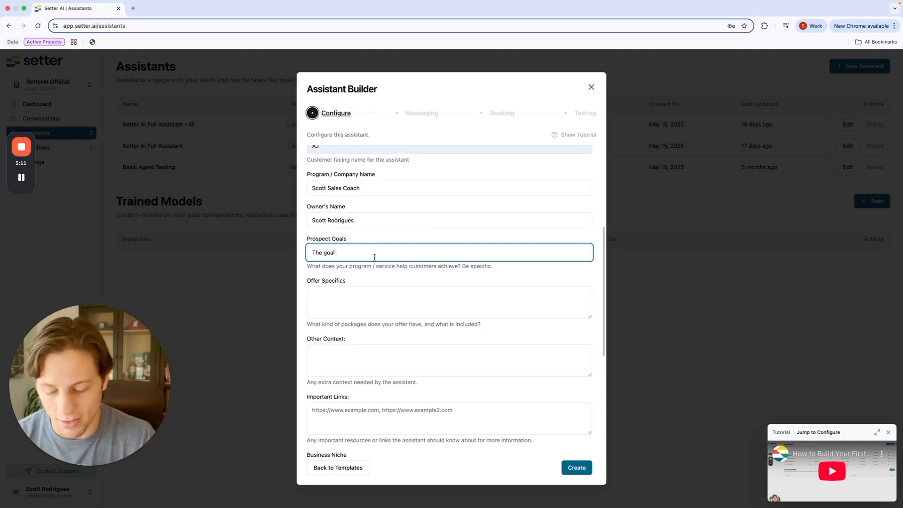
pyautogui.write('of the pro')
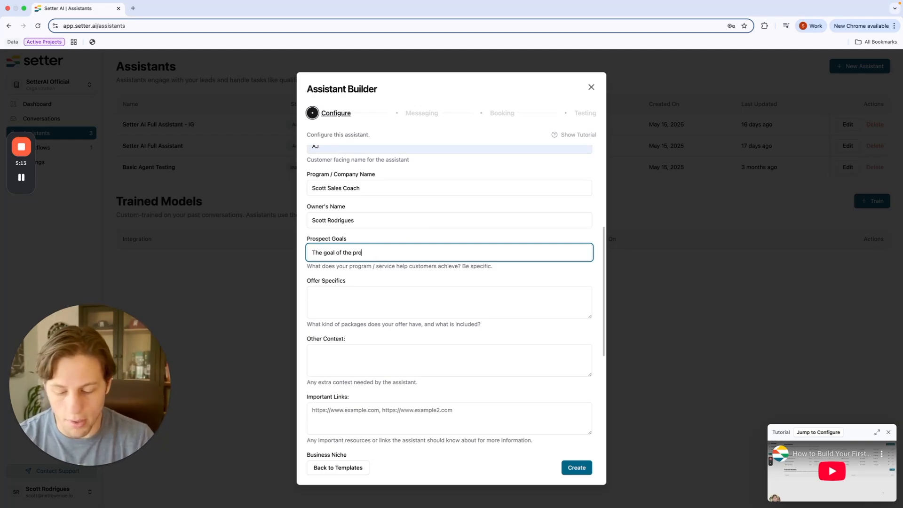
pyautogui.write('spect is to ')
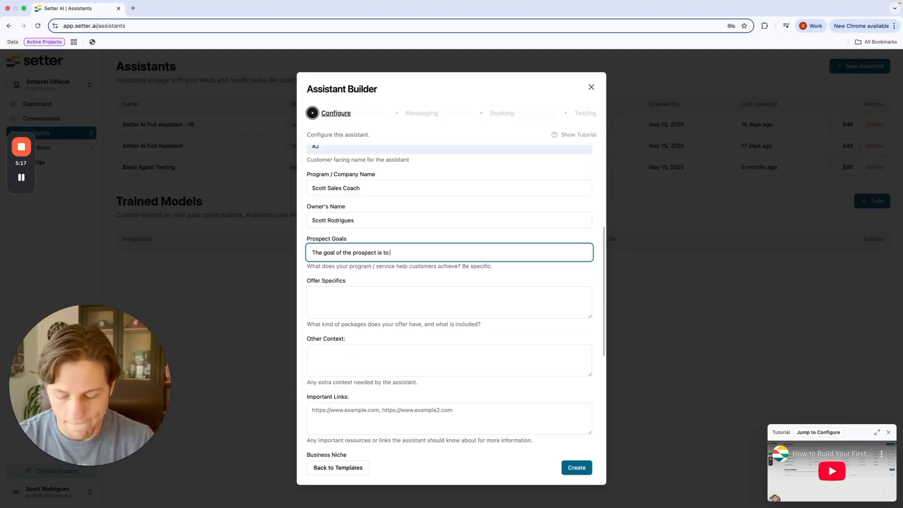
pyautogui.write('learn ')
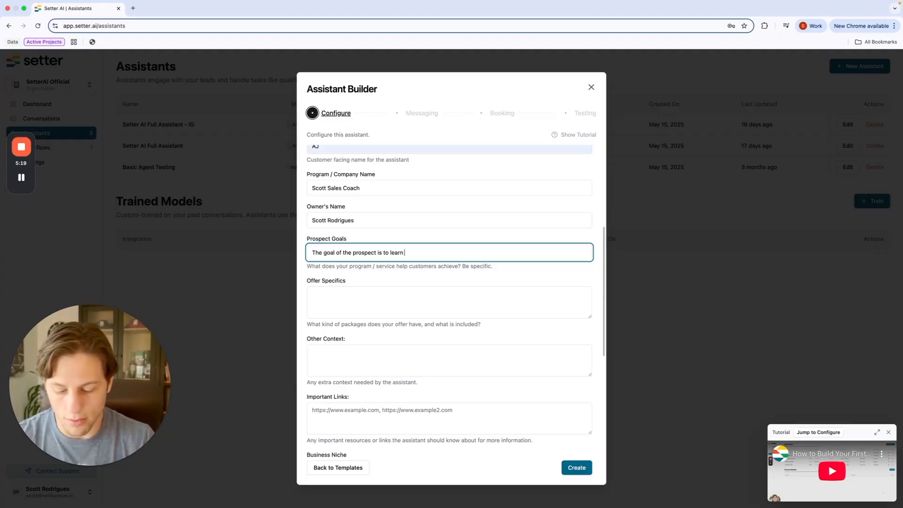
pyautogui.write('how to sell more ef')
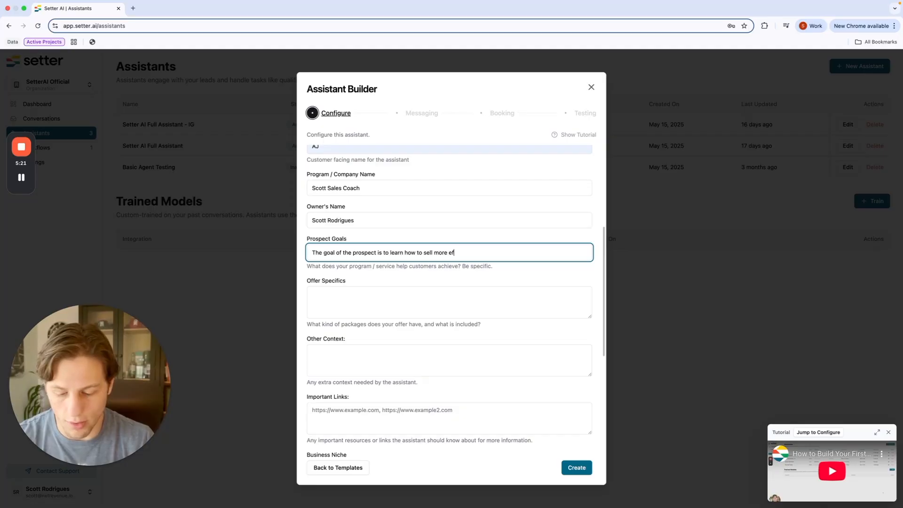
pyautogui.write('fectively on webinars and stages.')
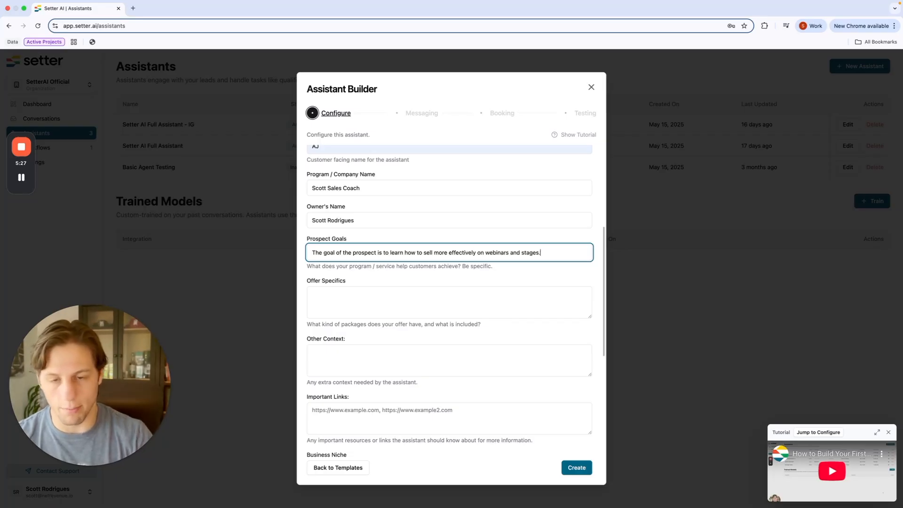
pyautogui.click(355, 302)
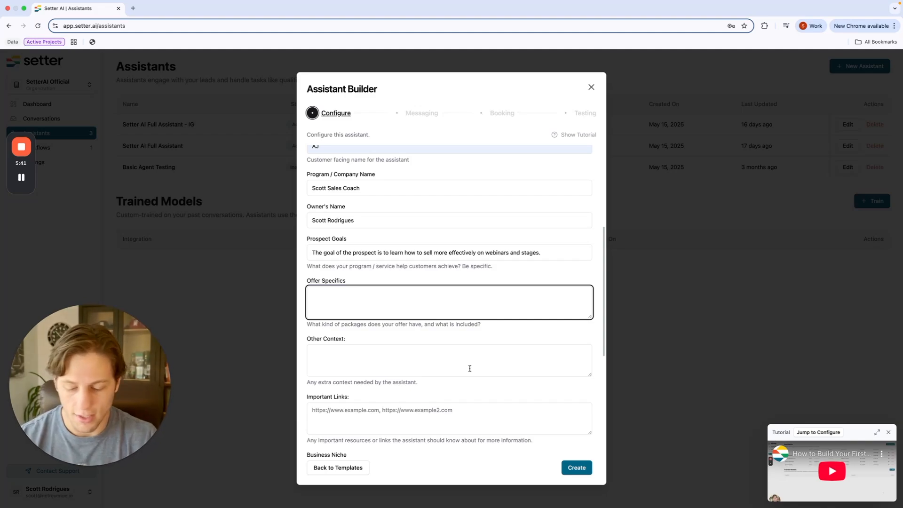
# Step: Enter 'coaching calls once per week' as offer specifics and landingpage.com as an important link
pyautogui.write('coachin')
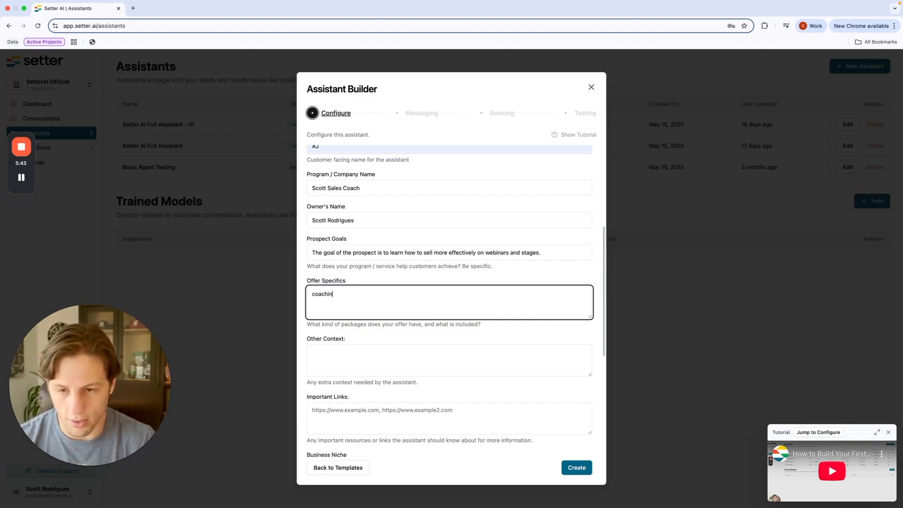
pyautogui.write('g calls once per week')
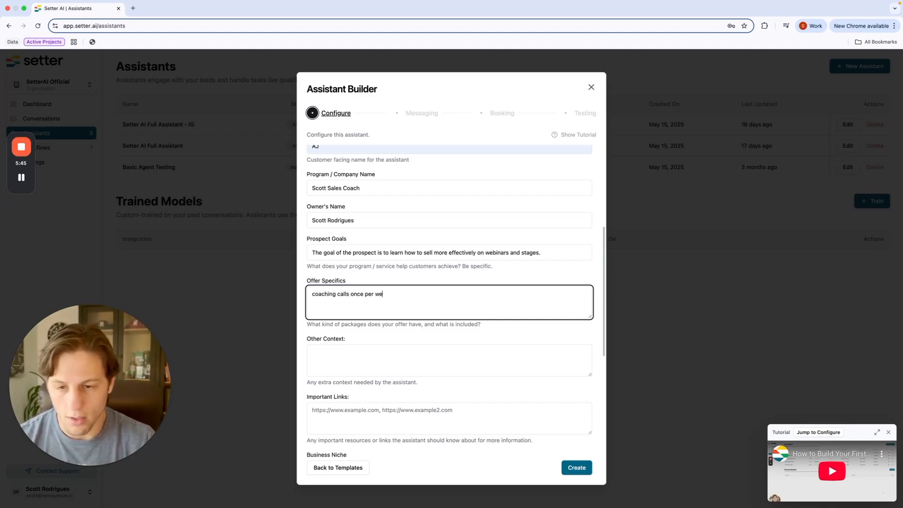
pyautogui.click(390, 360)
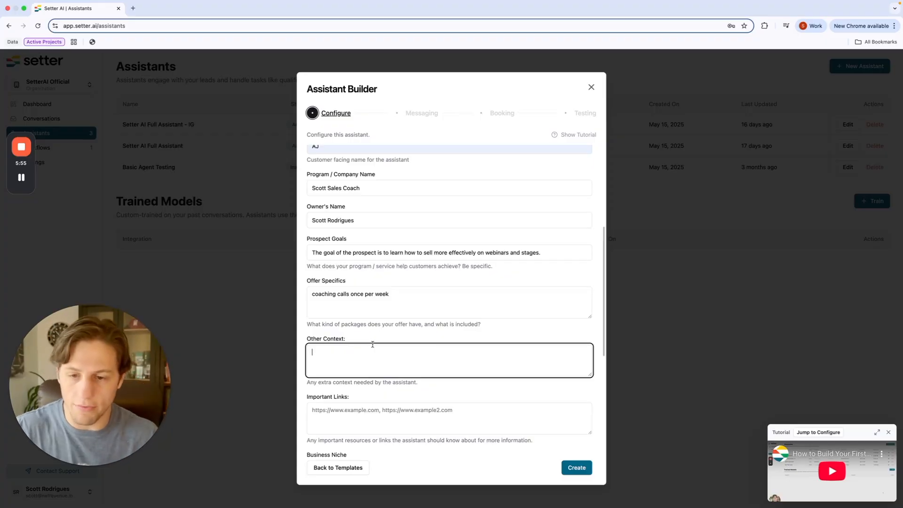
pyautogui.scroll(-3, 372, 345)
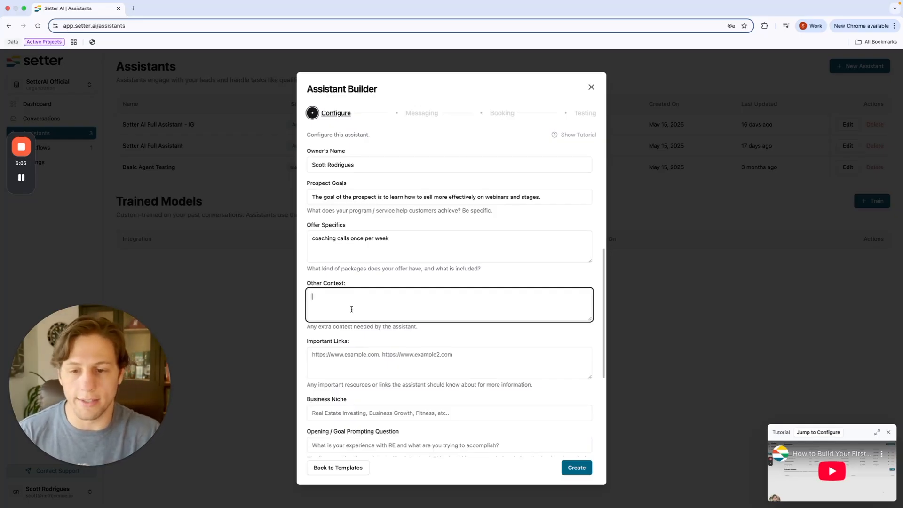
pyautogui.scroll(-2, 351, 309)
pyautogui.click(348, 313)
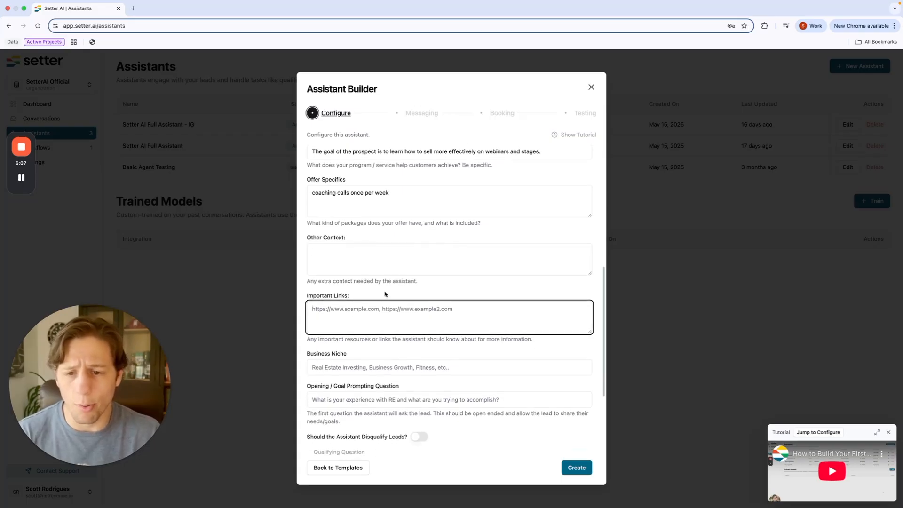
pyautogui.write('landi')
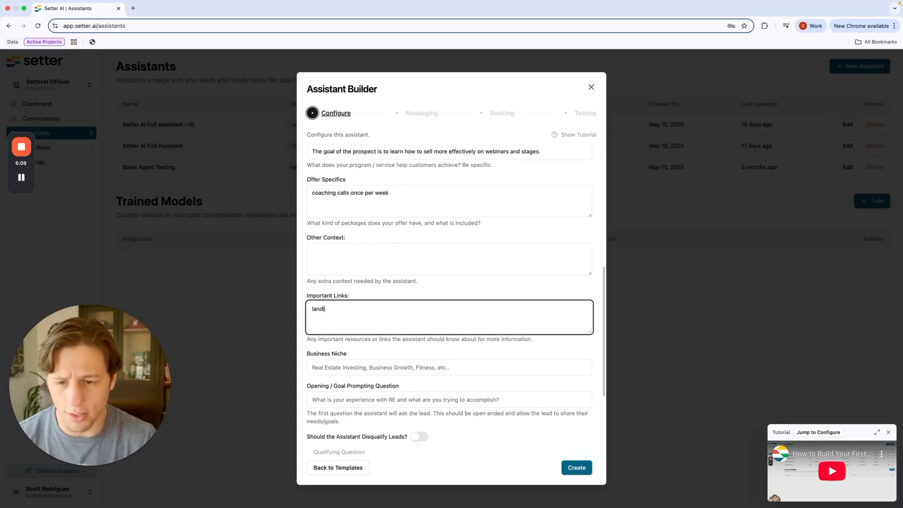
pyautogui.write('ngpage.com ')
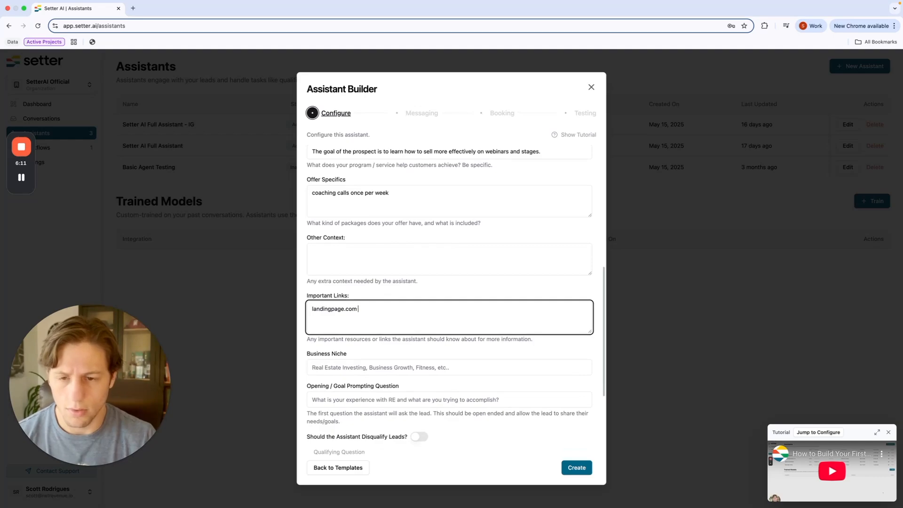
pyautogui.write('Leadmagnet.com')
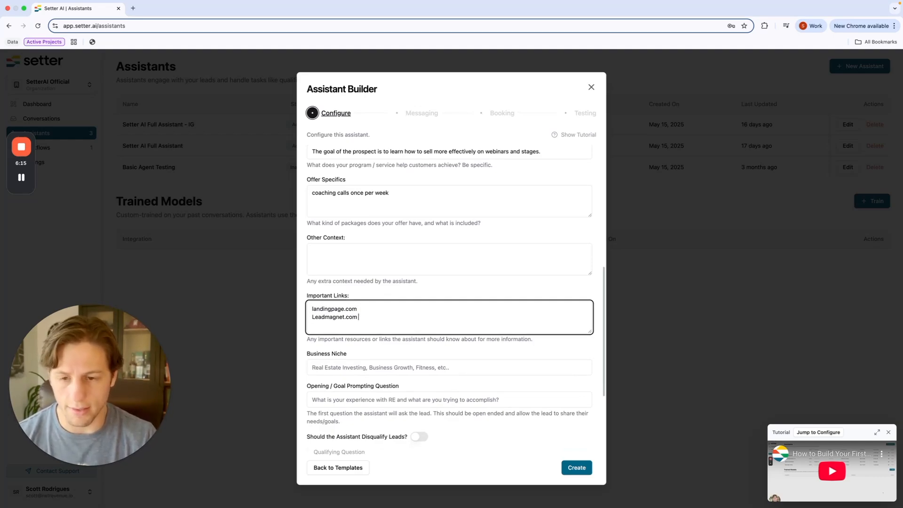
# Step: Enter 'Sales Coaching' as the business niche, leaving the opening question empty
pyautogui.scroll(-3, 449, 301)
pyautogui.click(446, 305)
pyautogui.write('Sal')
pyautogui.press('BackSpace')
pyautogui.write('les Coaching')
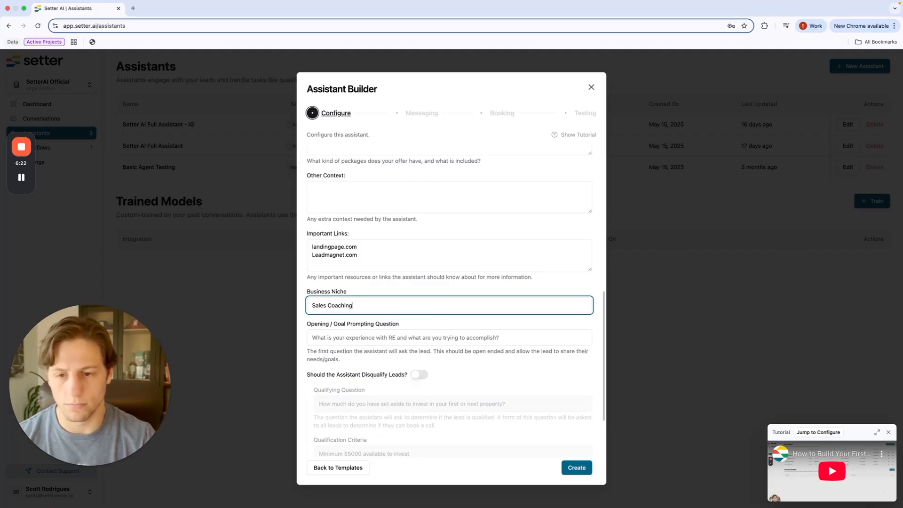
pyautogui.scroll(-4, 375, 282)
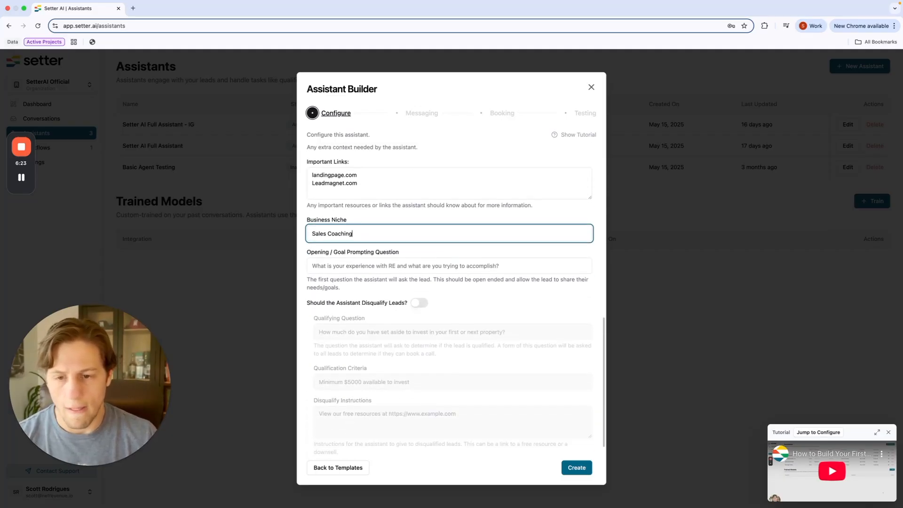
pyautogui.click(339, 247)
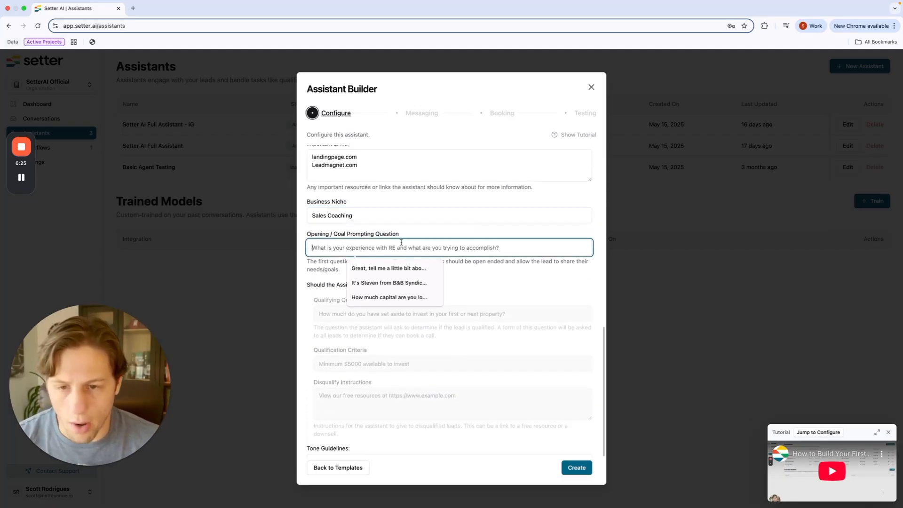
pyautogui.click(361, 243)
pyautogui.click(361, 243)
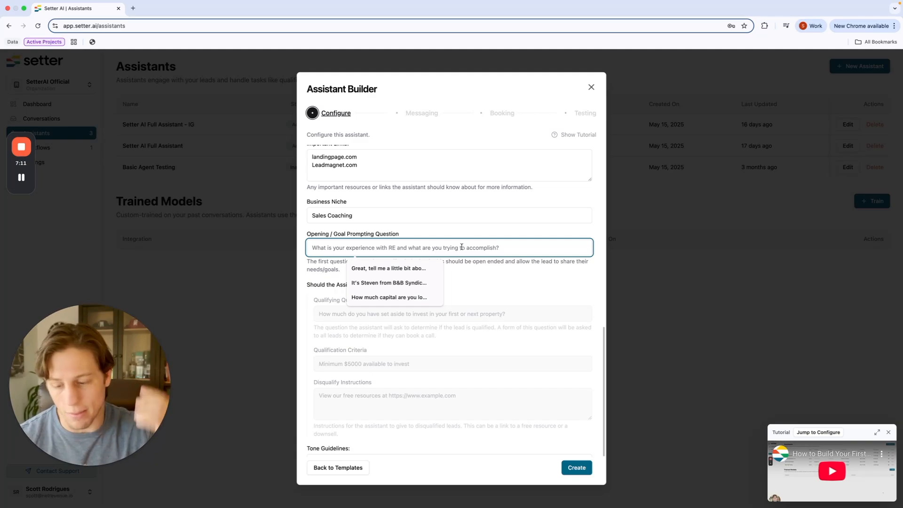
# Step: Enter 'Thanks for reaching out, are you X or X ?' in the Opening / Goal Prompting Question field
pyautogui.write('Thanks for reaching out, are')
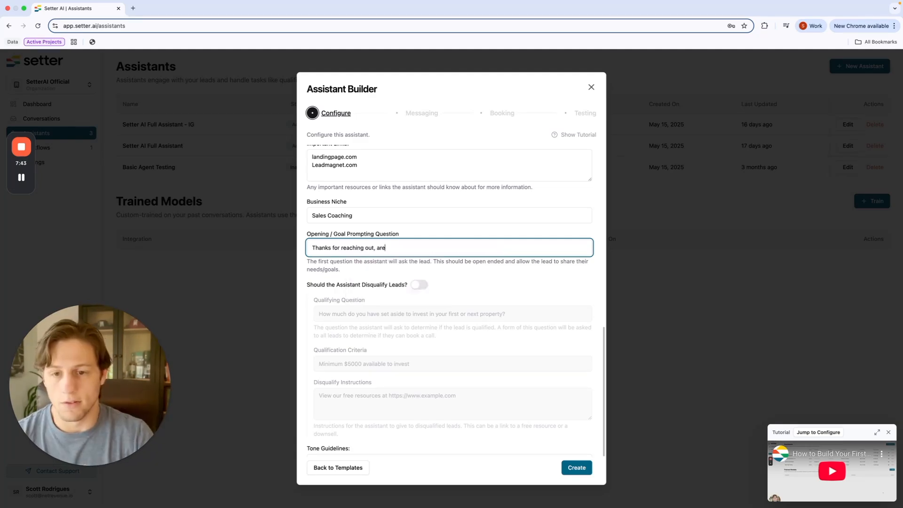
pyautogui.press('BackSpace')
pyautogui.press('BackSpace')
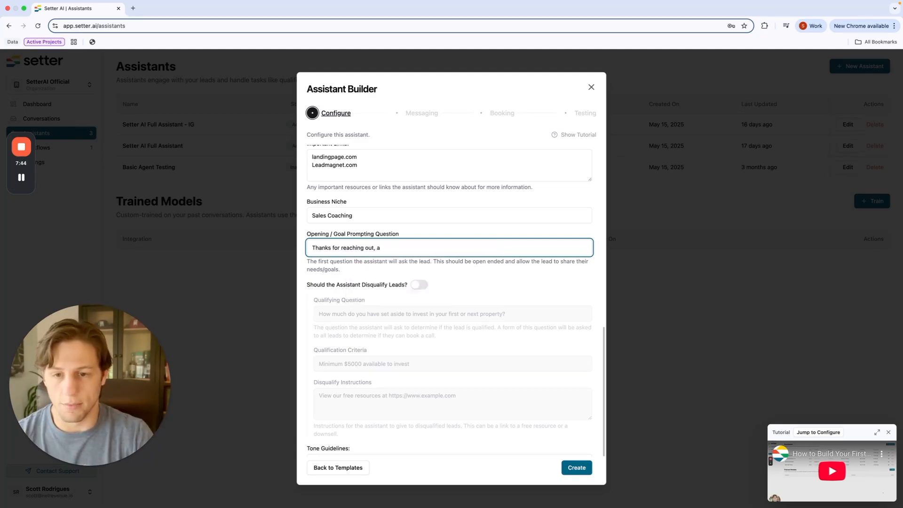
pyautogui.write('are you X or X ?')
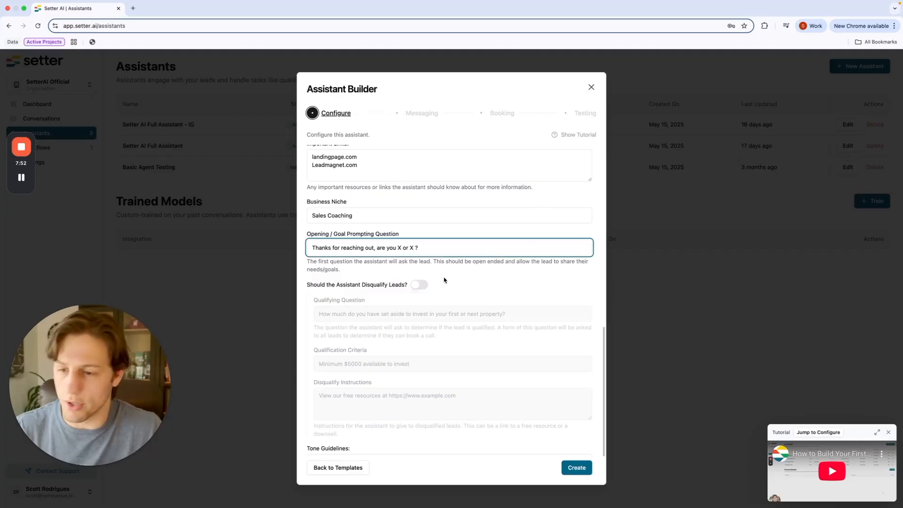
pyautogui.scroll(-1, 422, 290)
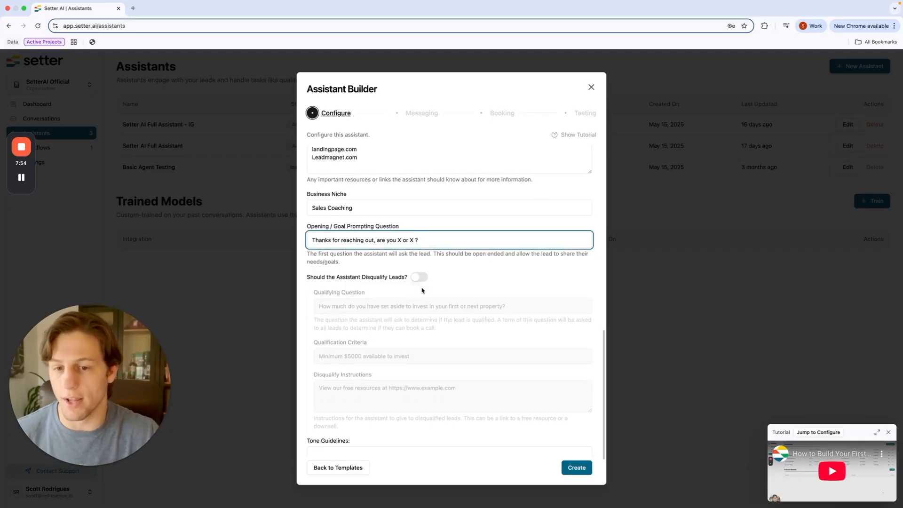
pyautogui.scroll(-2, 422, 290)
pyautogui.tripleClick(358, 225)
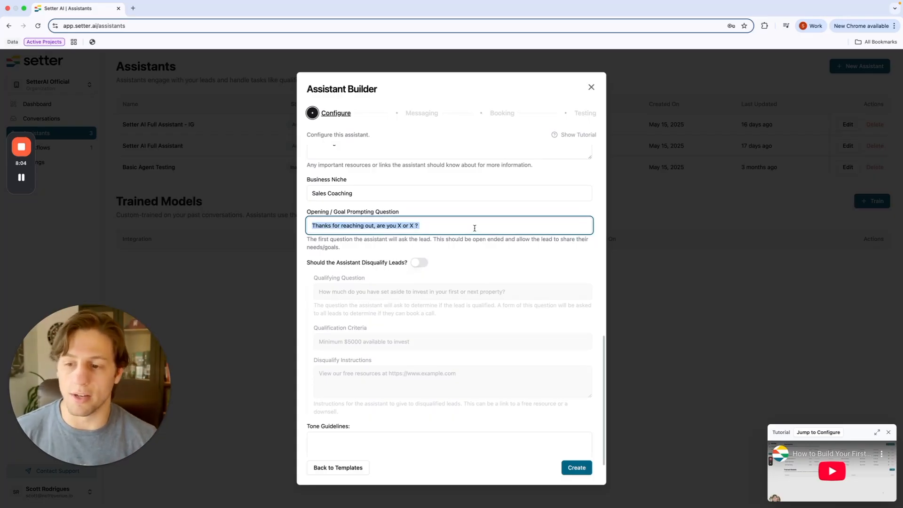
pyautogui.scroll(-1, 393, 229)
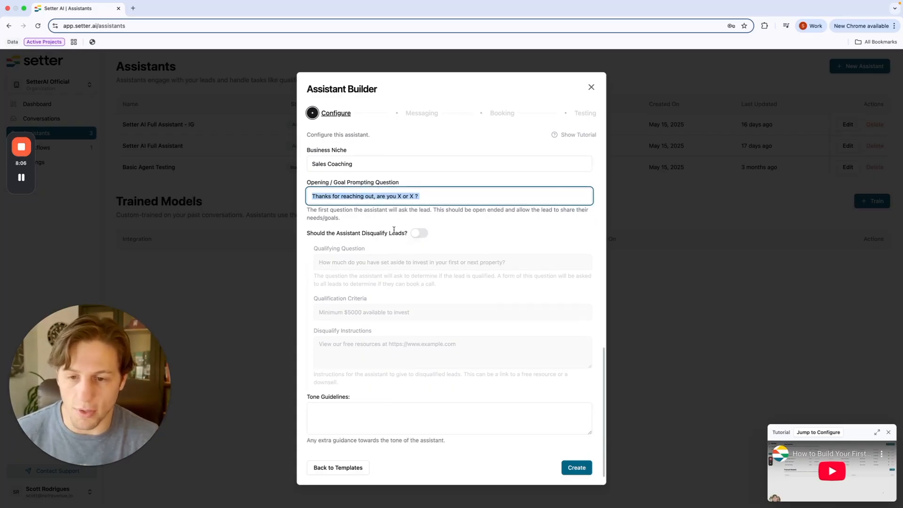
pyautogui.tripleClick(338, 234)
pyautogui.click(356, 233)
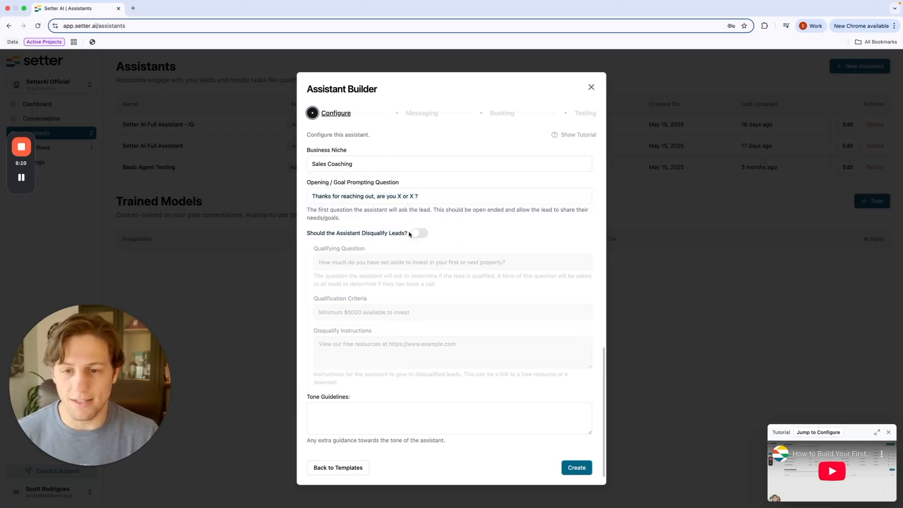
# Step: Turn on disqualification with question 'Are you able to invest in yourself?' and criterion 'Yes I have capital to invest'
pyautogui.click(419, 233)
pyautogui.click(403, 266)
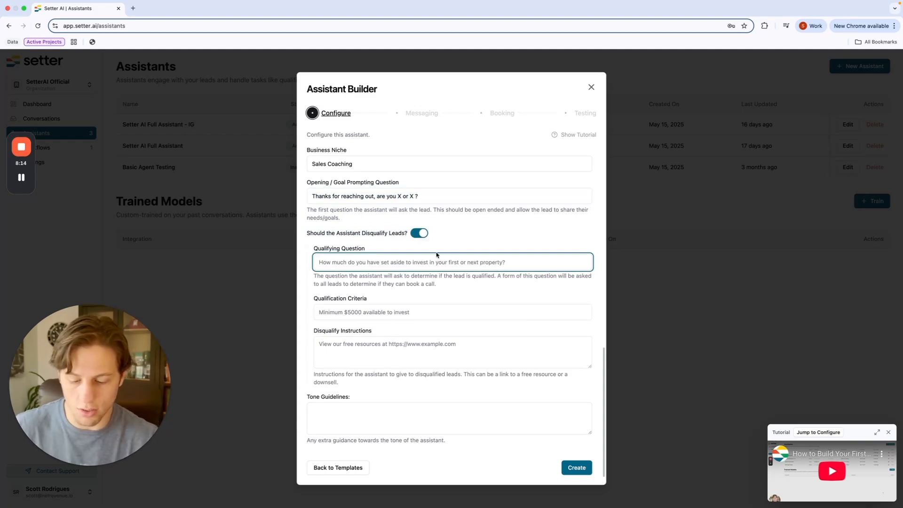
pyautogui.write('Are you able to inve')
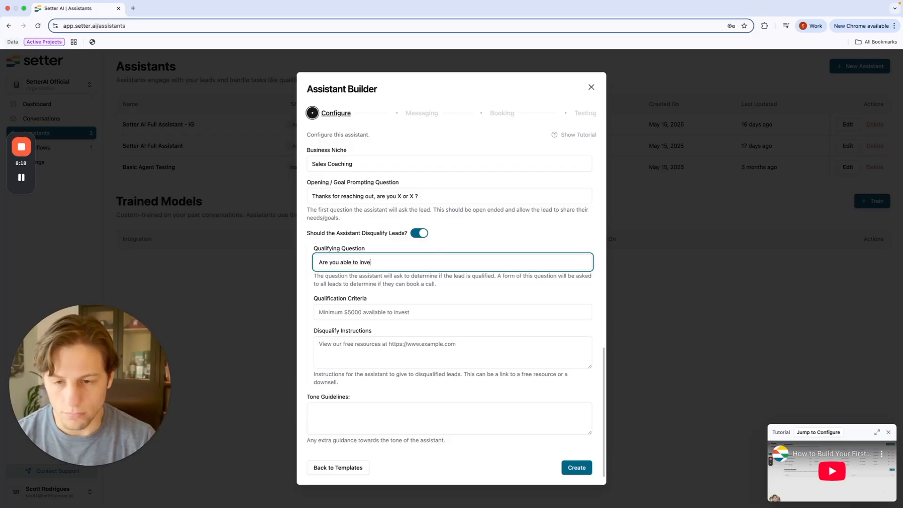
pyautogui.write('st in yourself?')
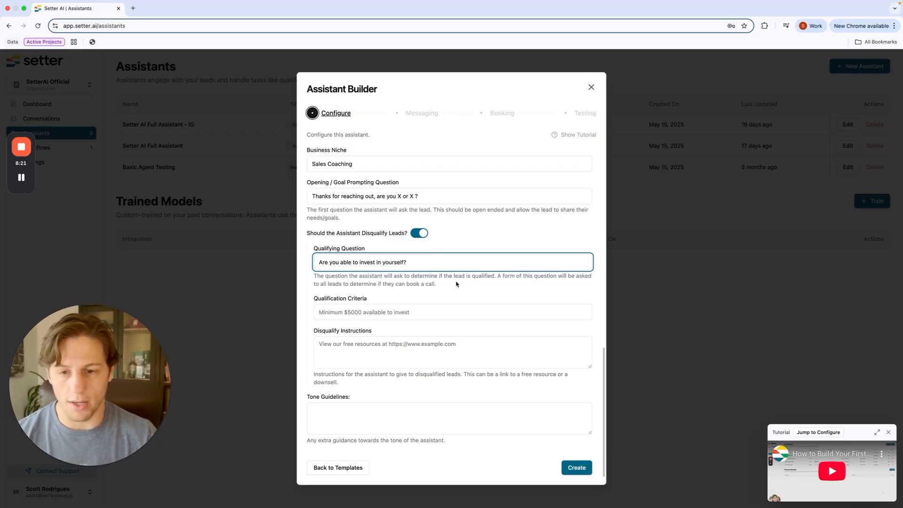
pyautogui.click(366, 314)
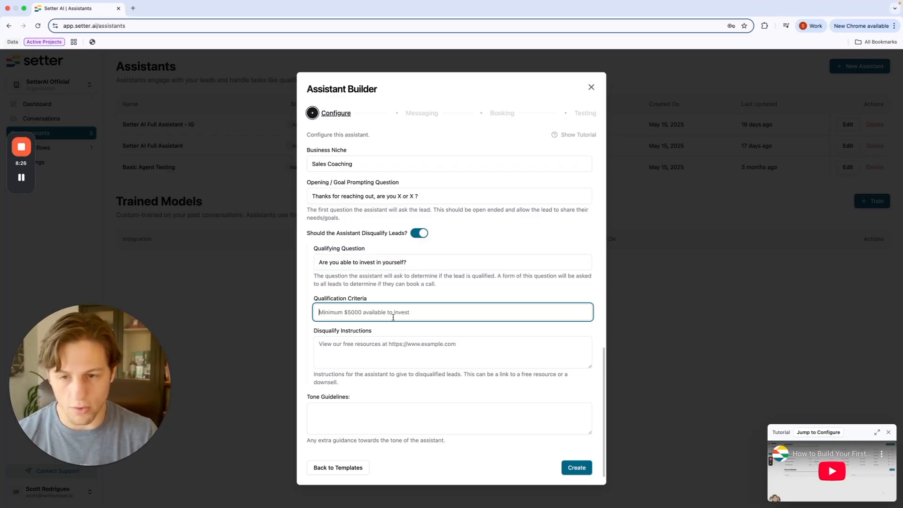
pyautogui.write('Yes ')
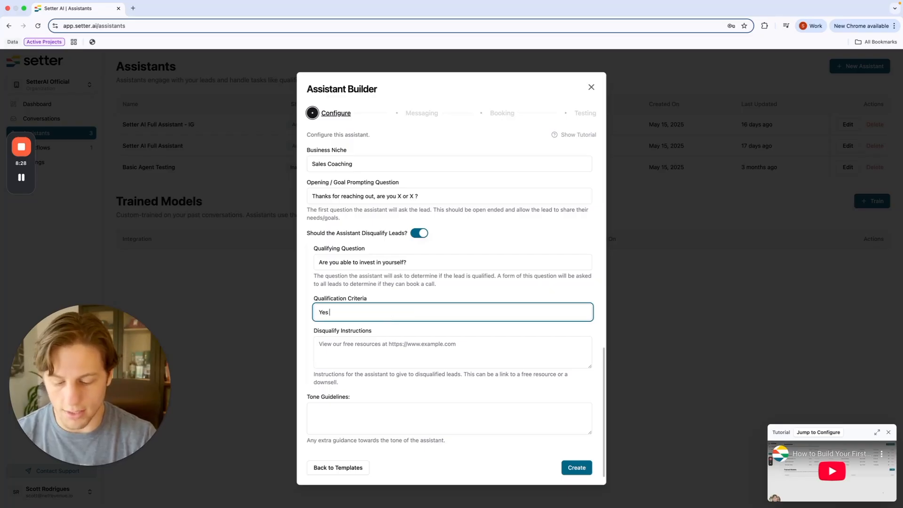
pyautogui.write('I have capital to invest')
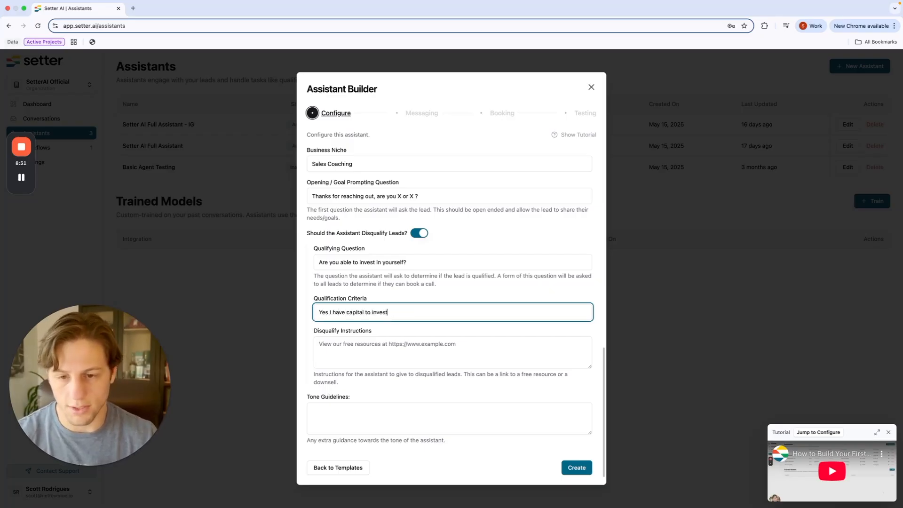
pyautogui.click(366, 353)
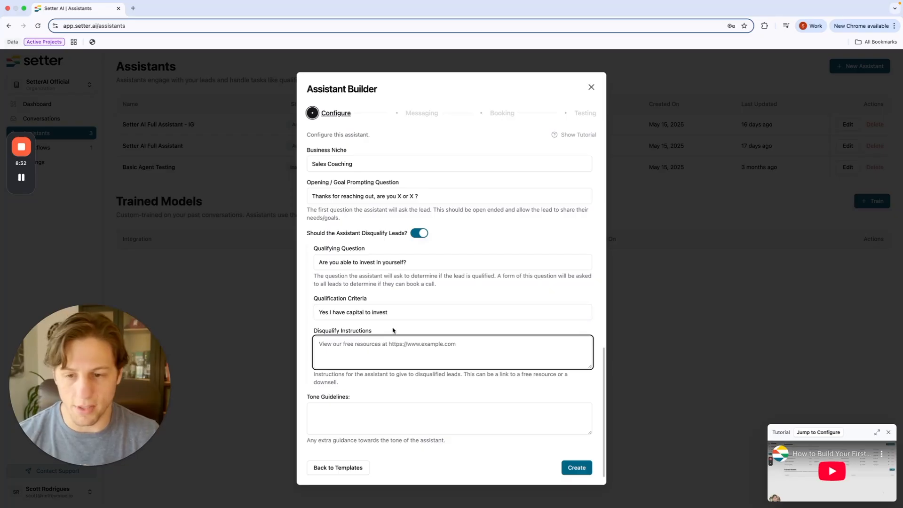
# Step: Write disqualify instructions saying coaching may not fit unqualified leads and offering the $47 stage-selling masterclass
pyautogui.moveTo(303, 334); pyautogui.dragTo(371, 334)
pyautogui.tripleClick(371, 334)
pyautogui.click(370, 334)
pyautogui.doubleClick(369, 333)
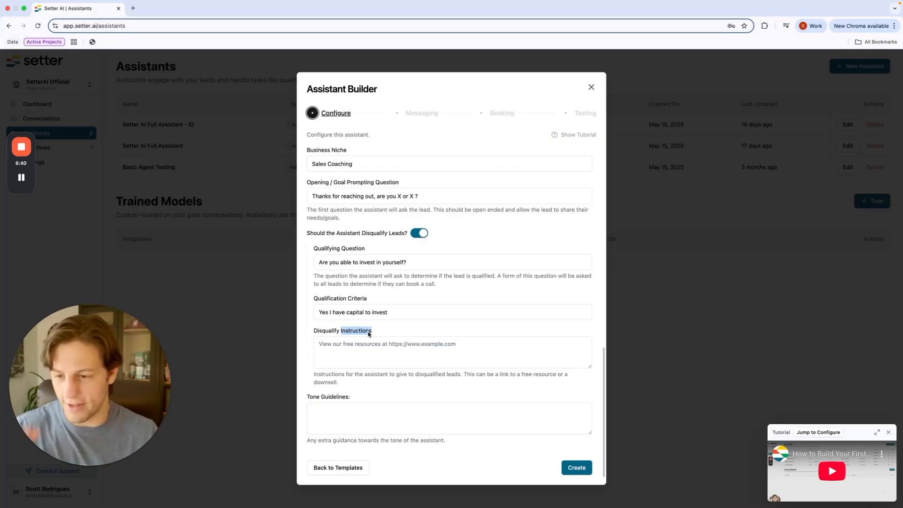
pyautogui.click(383, 339)
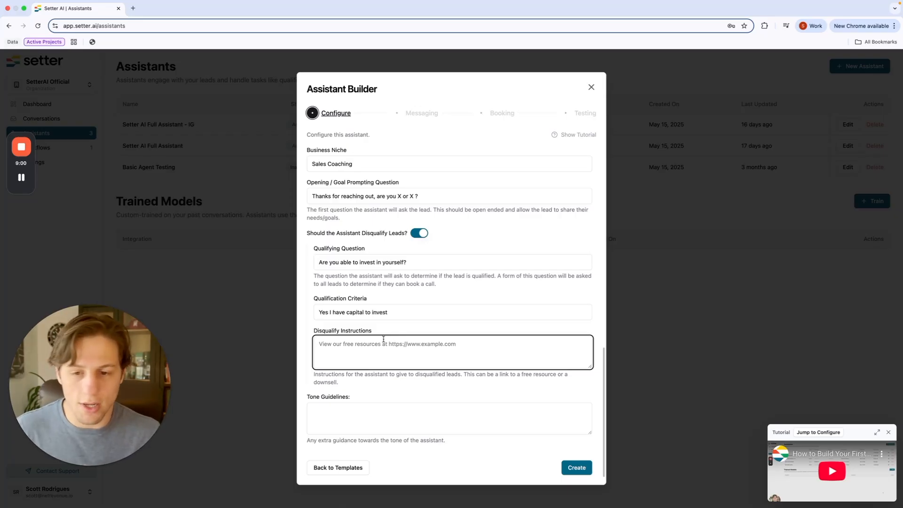
pyautogui.write('Did')
pyautogui.press('BackSpace')
pyautogui.press('BackSpace')
pyautogui.press('BackSpace')
pyautogui.write('Makes total')
pyautogui.write('s')
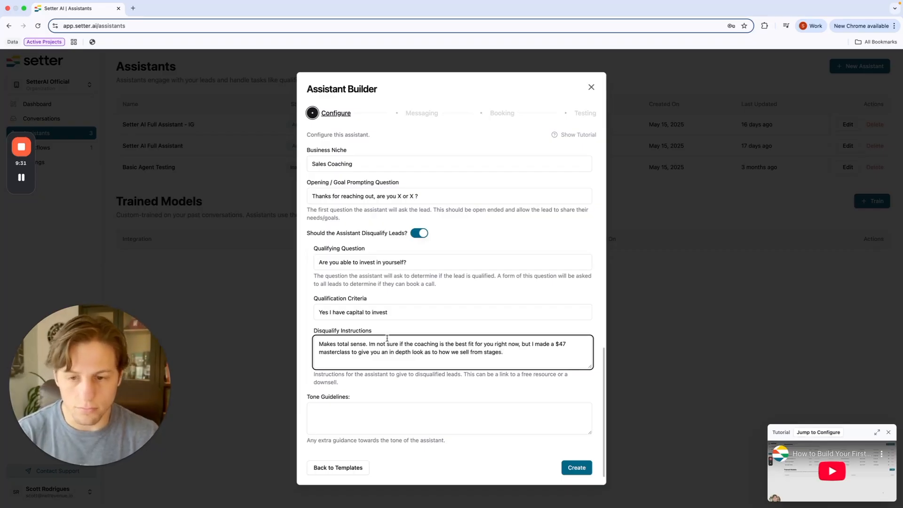
pyautogui.click(340, 421)
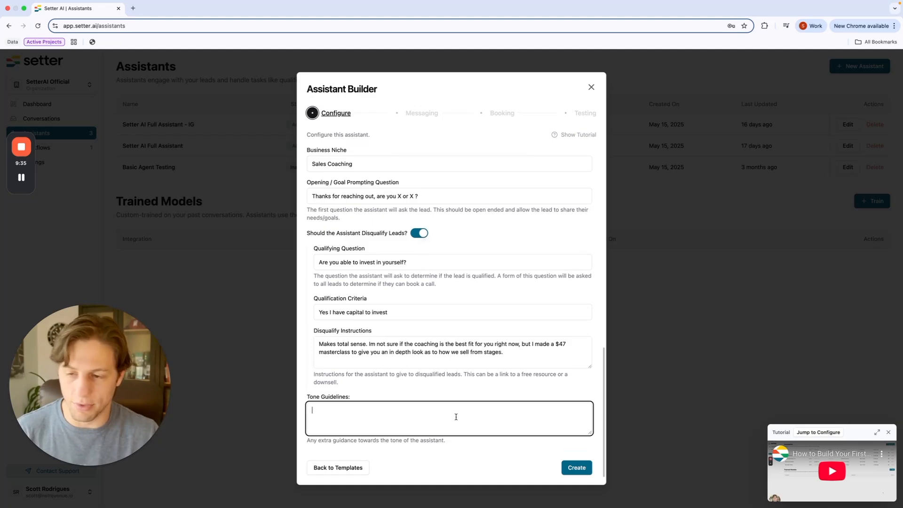
# Step: Enter friendly but straight-to-the-point tone guidelines and create the Coaching Appt Setter assistant
pyautogui.write('Your')
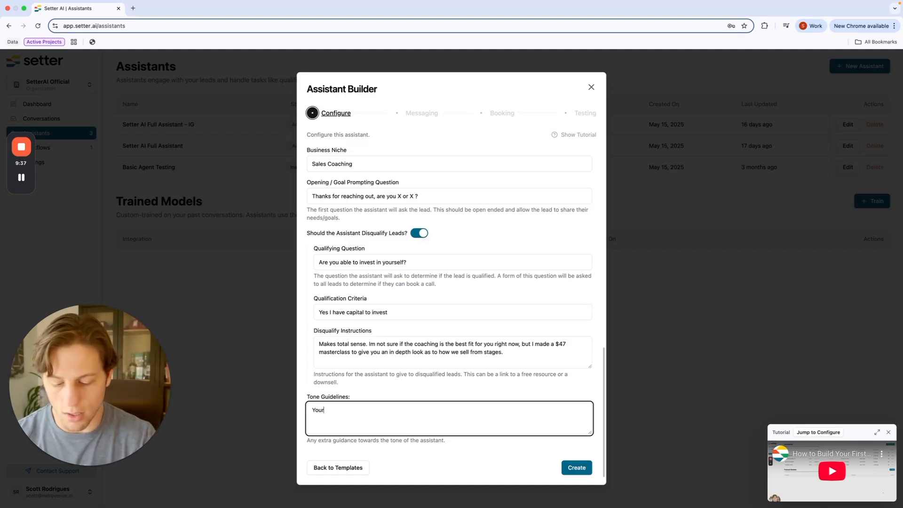
pyautogui.write(' friendly, but straight')
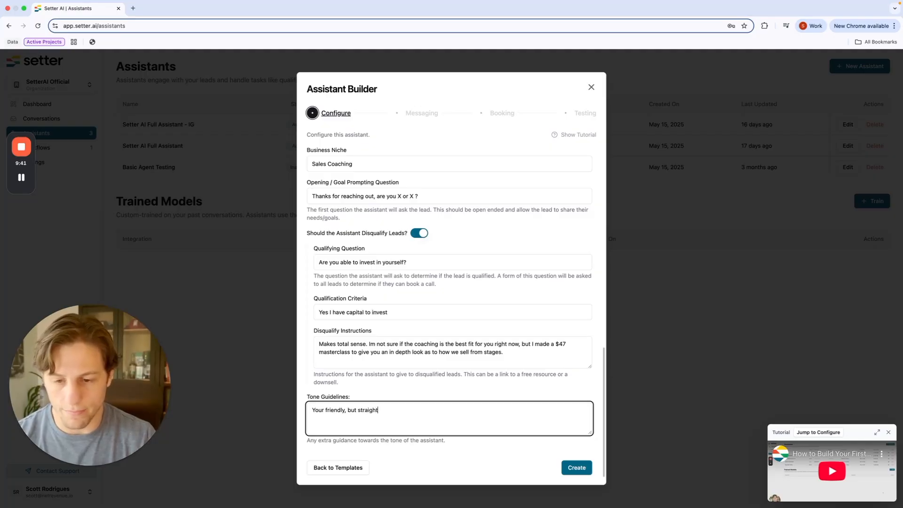
pyautogui.write(' to the point you dont ask too many questions before o')
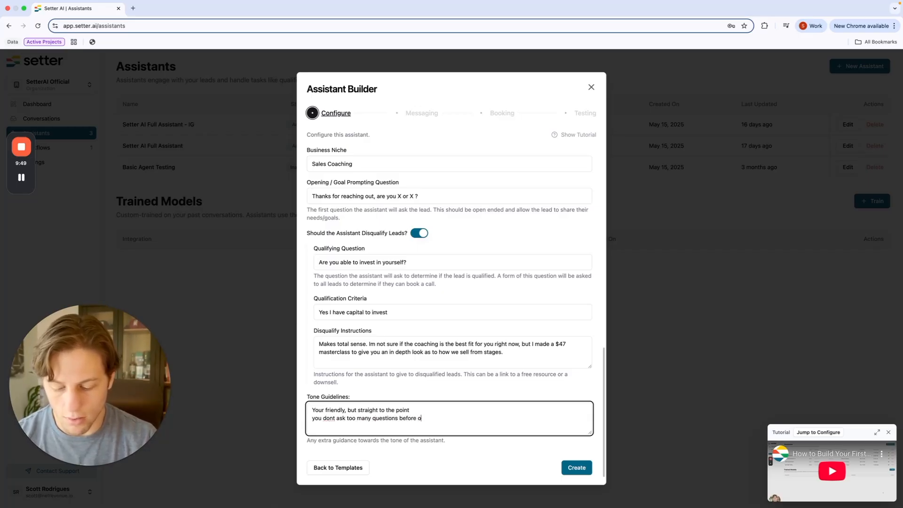
pyautogui.write('ffering next steps')
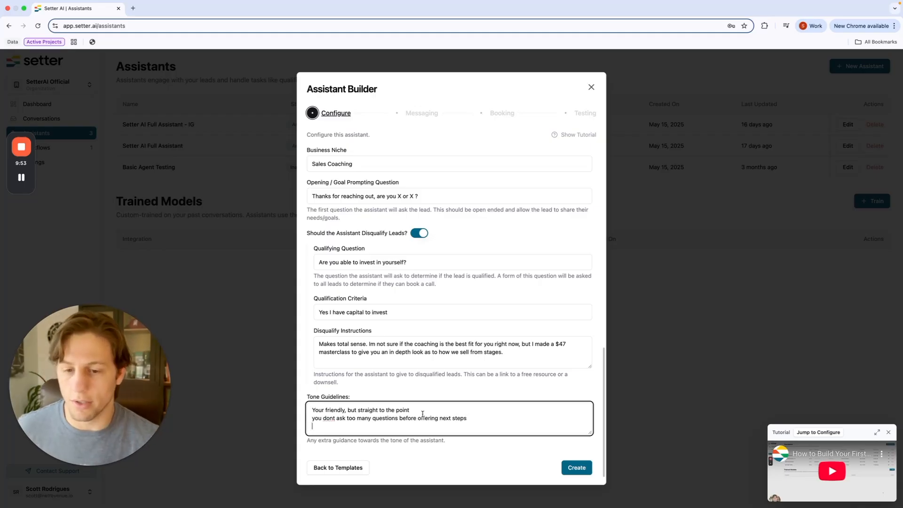
pyautogui.click(581, 472)
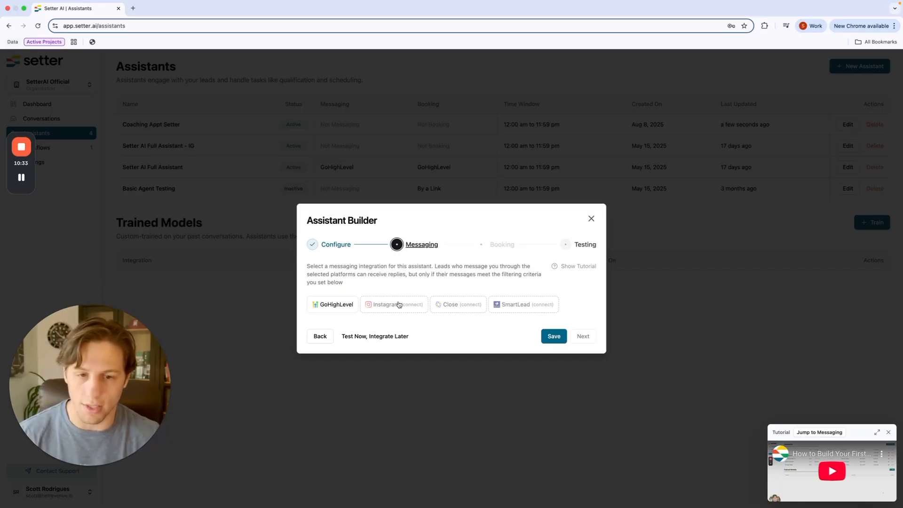
# Step: Choose GoHighLevel as the assistant's messaging integration
pyautogui.click(344, 307)
pyautogui.scroll(-1, 444, 256)
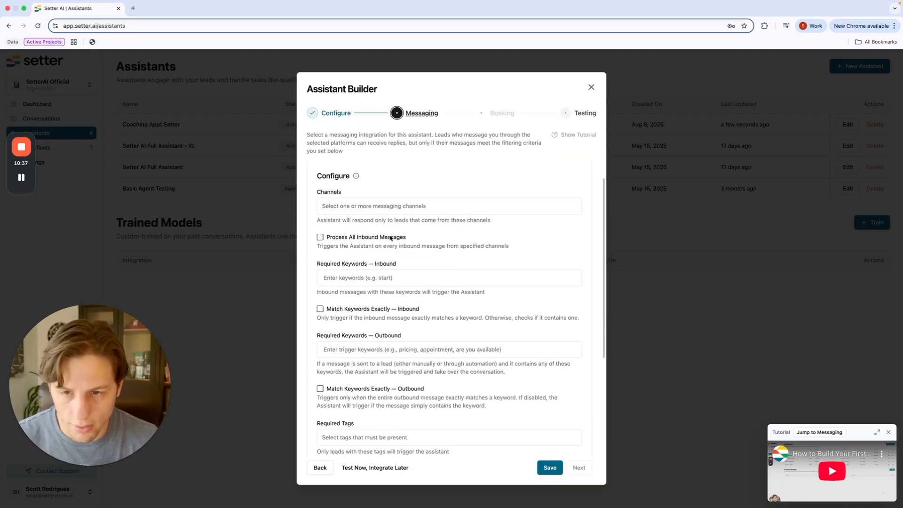
pyautogui.scroll(1, 395, 242)
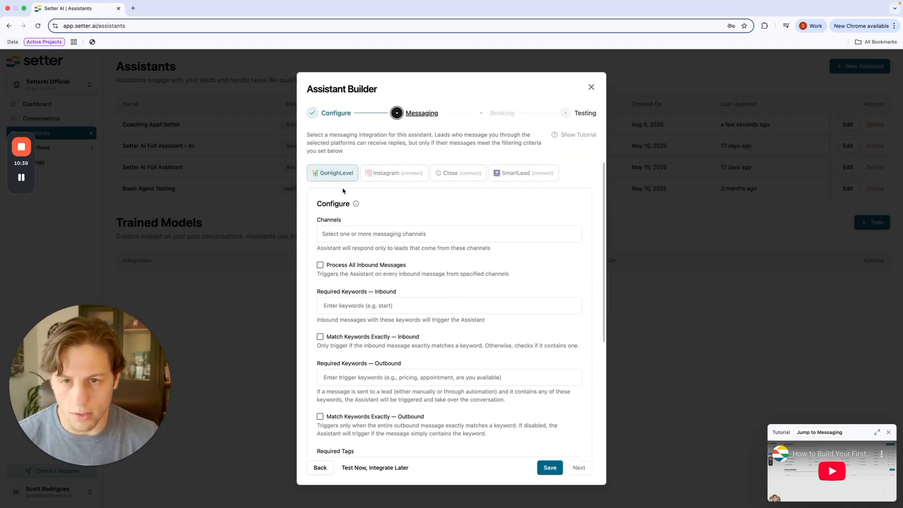
pyautogui.scroll(-2, 346, 189)
pyautogui.scroll(2, 346, 186)
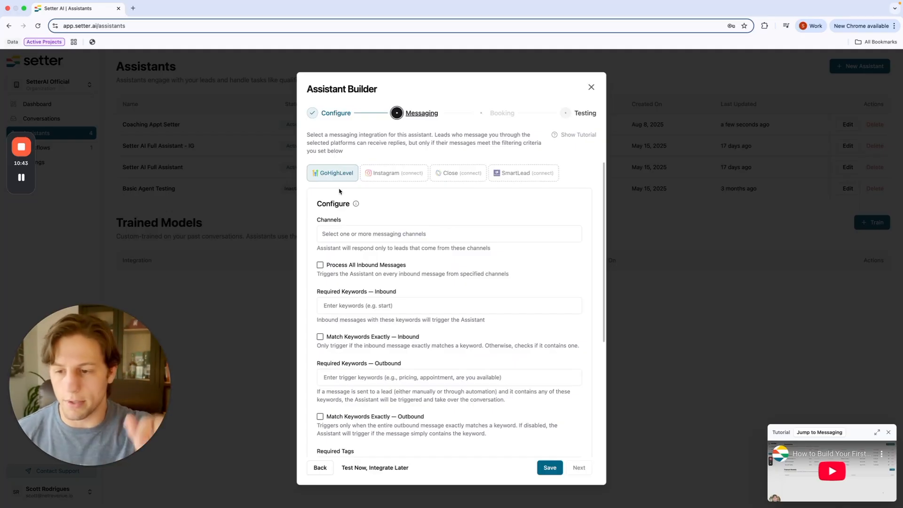
pyautogui.scroll(-2, 365, 186)
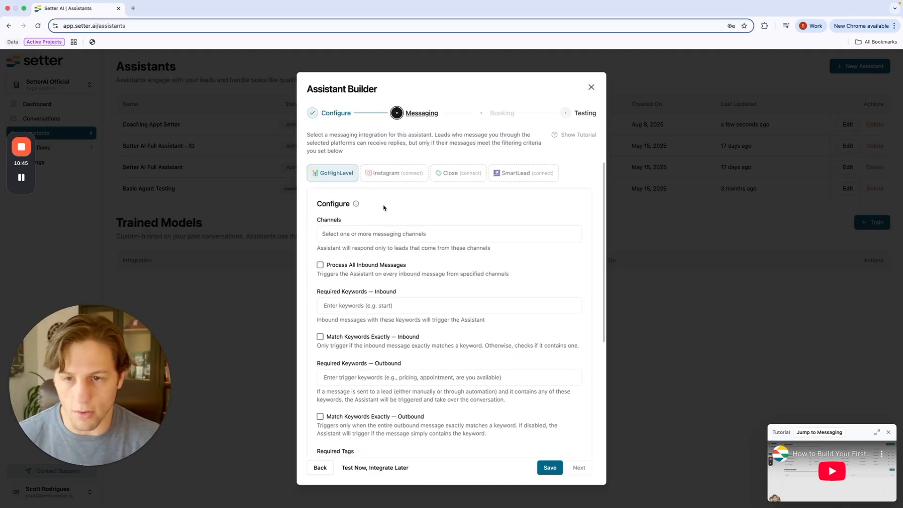
pyautogui.scroll(2, 378, 202)
pyautogui.scroll(-1, 395, 229)
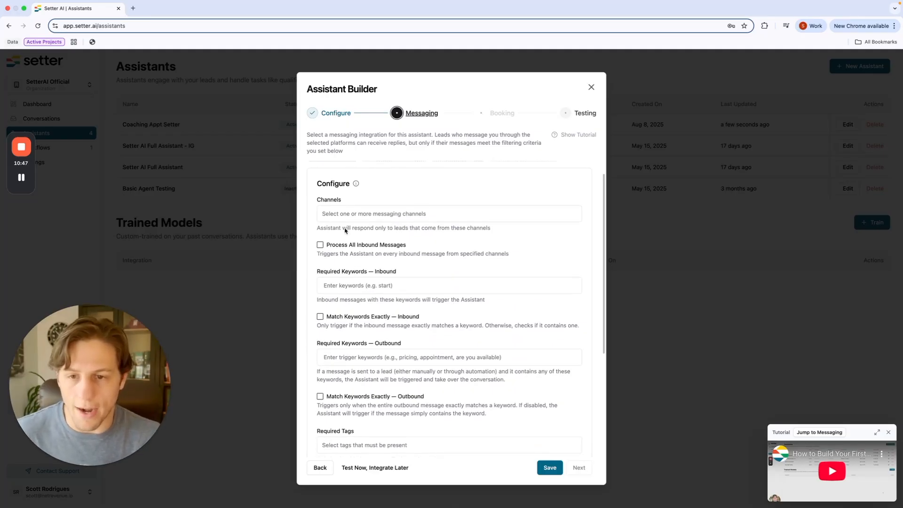
# Step: Set SMS as the only messaging channel, removing the Instagram channel added by mistake
pyautogui.click(367, 214)
pyautogui.click(348, 202)
pyautogui.click(348, 213)
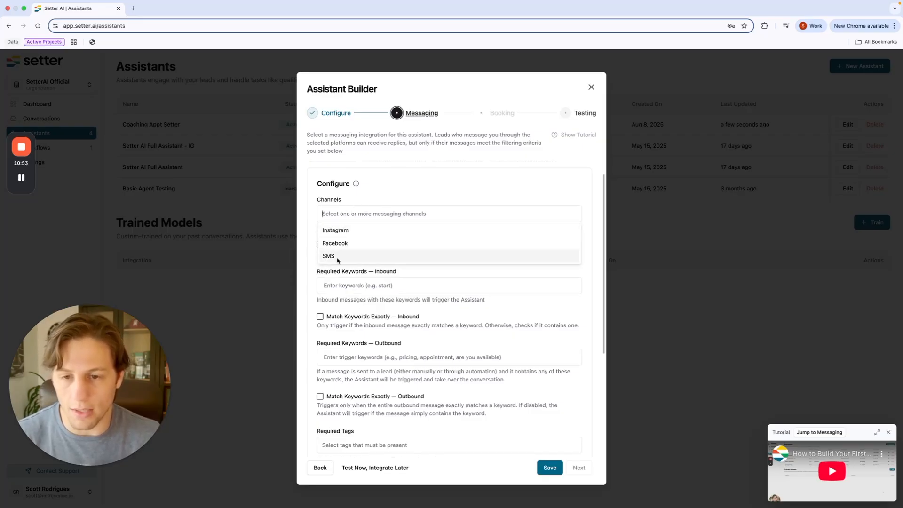
pyautogui.click(347, 230)
pyautogui.scroll(1, 348, 235)
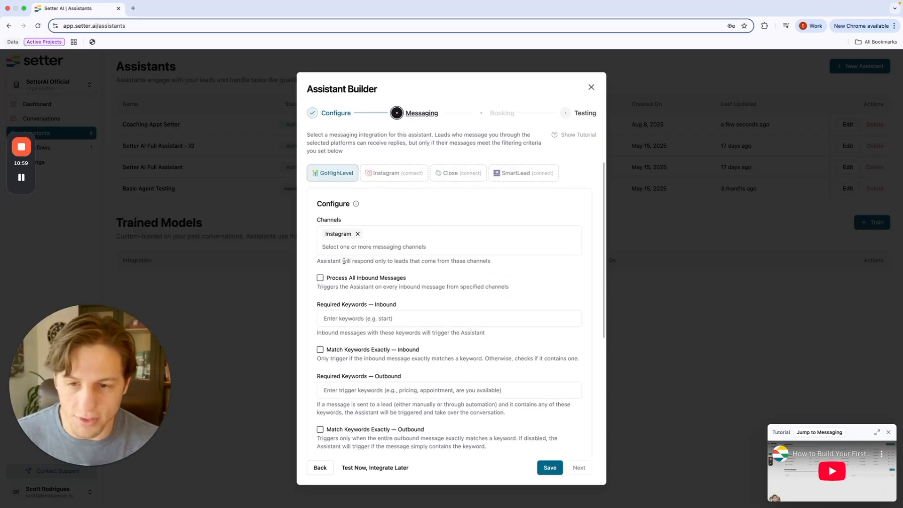
pyautogui.click(357, 234)
pyautogui.click(351, 237)
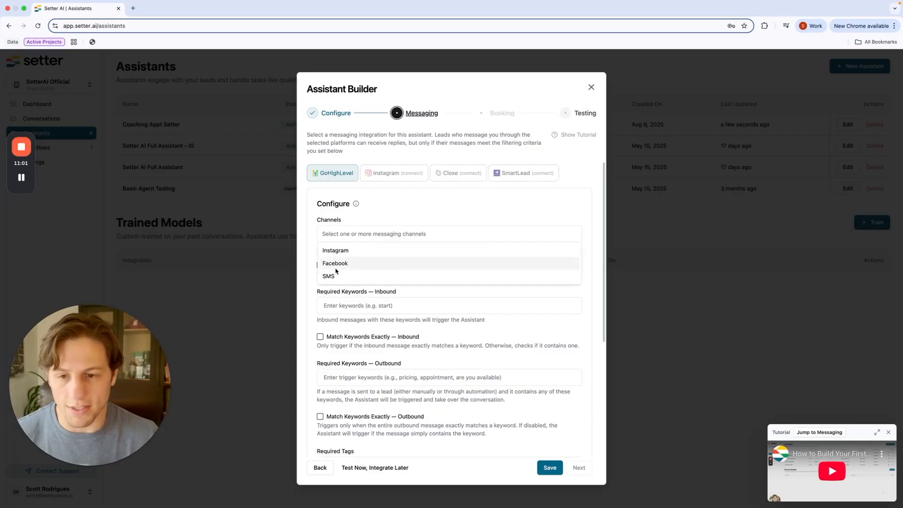
pyautogui.click(335, 276)
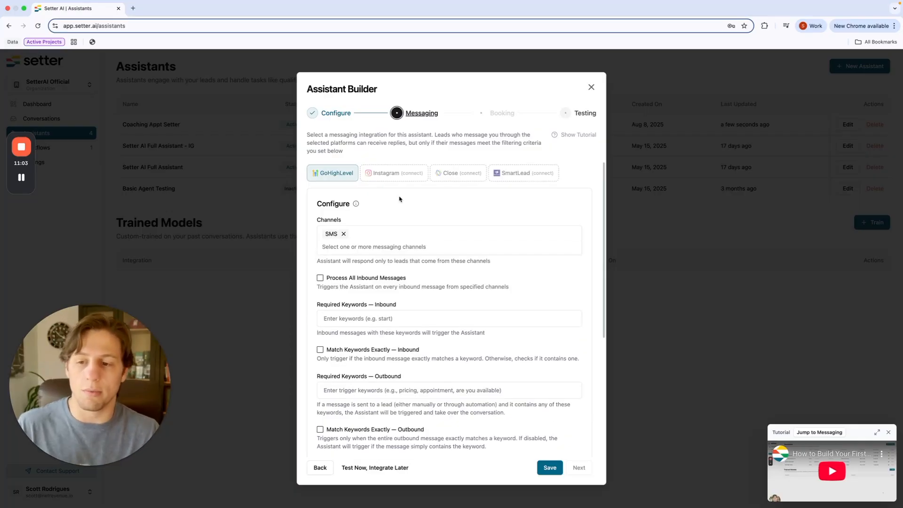
# Step: Leave Process All Inbound Messages unchecked after toggling it on and off
pyautogui.scroll(-3, 399, 199)
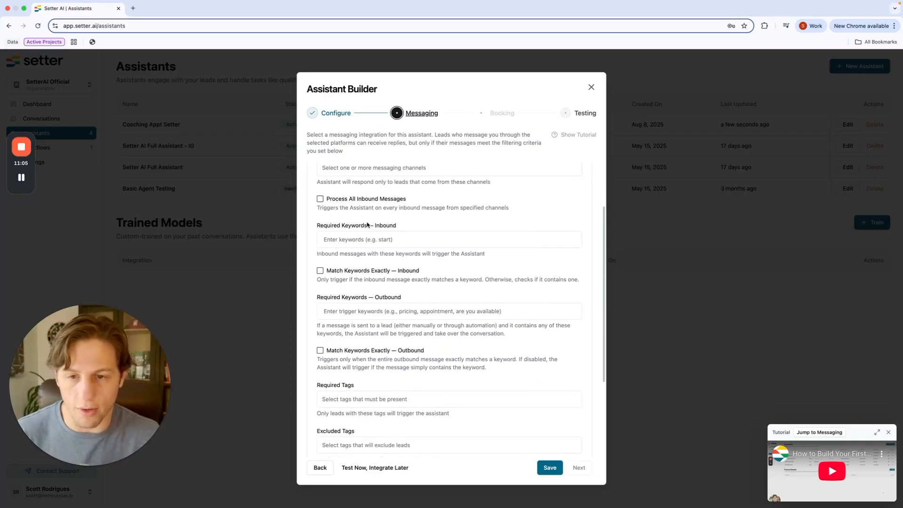
pyautogui.scroll(1, 322, 196)
pyautogui.click(320, 215)
pyautogui.scroll(-1, 320, 215)
pyautogui.click(320, 215)
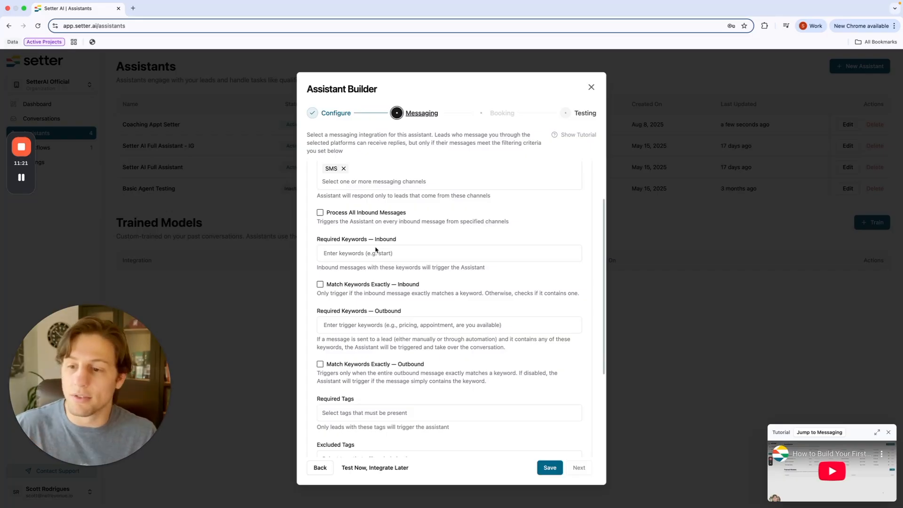
# Step: Toggle Process All Inbound Messages on and back off, leaving it unchecked
pyautogui.scroll(3, 394, 249)
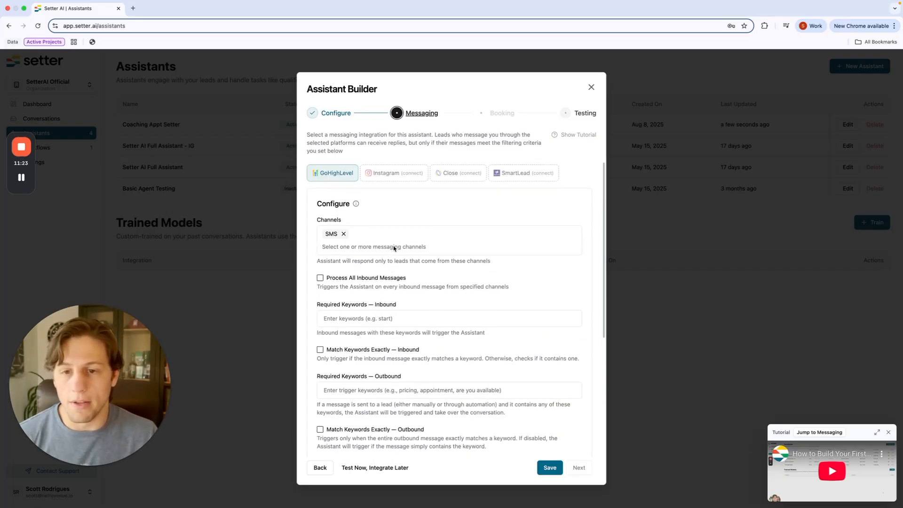
pyautogui.click(320, 278)
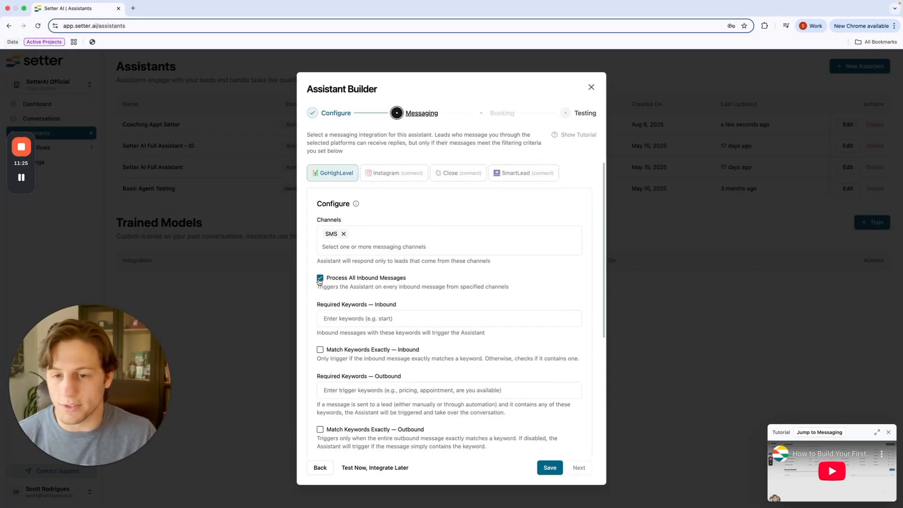
pyautogui.click(319, 278)
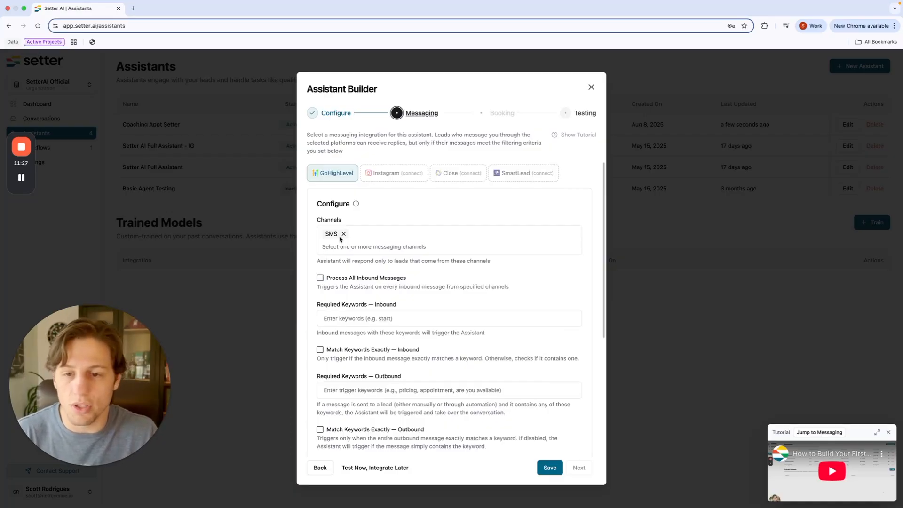
pyautogui.scroll(-1, 350, 324)
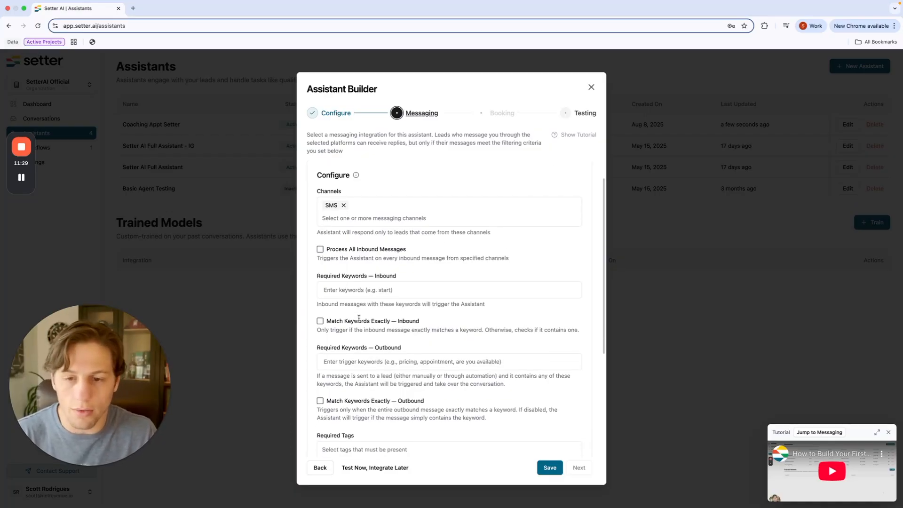
# Step: Try the inbound keywords 'start' and 'apply', then remove them so Required Keywords stays empty
pyautogui.click(368, 293)
pyautogui.write('start')
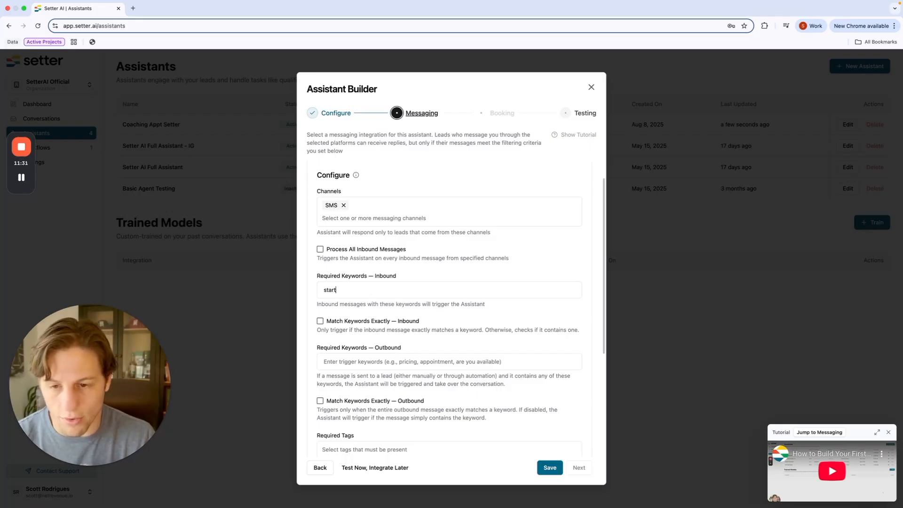
pyautogui.press('Return')
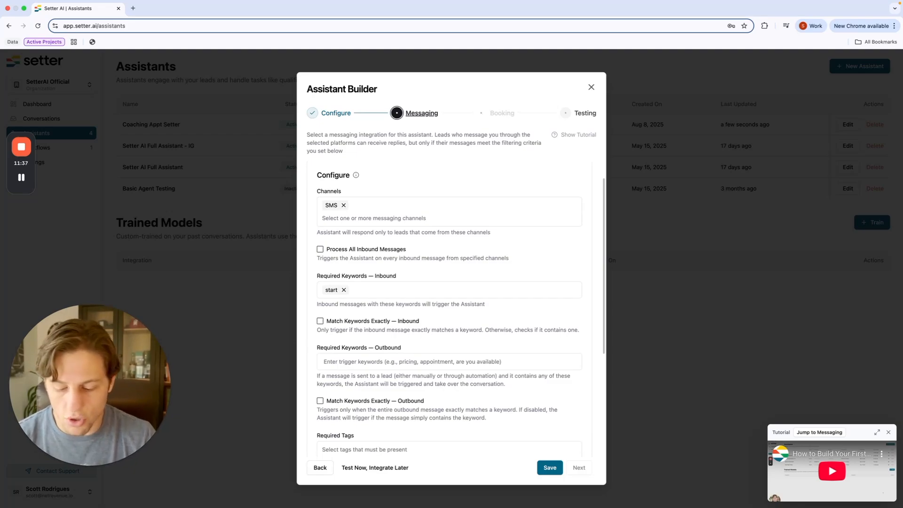
pyautogui.press('BackSpace')
pyautogui.press('BackSpace')
pyautogui.press('BackSpace')
pyautogui.write('apply')
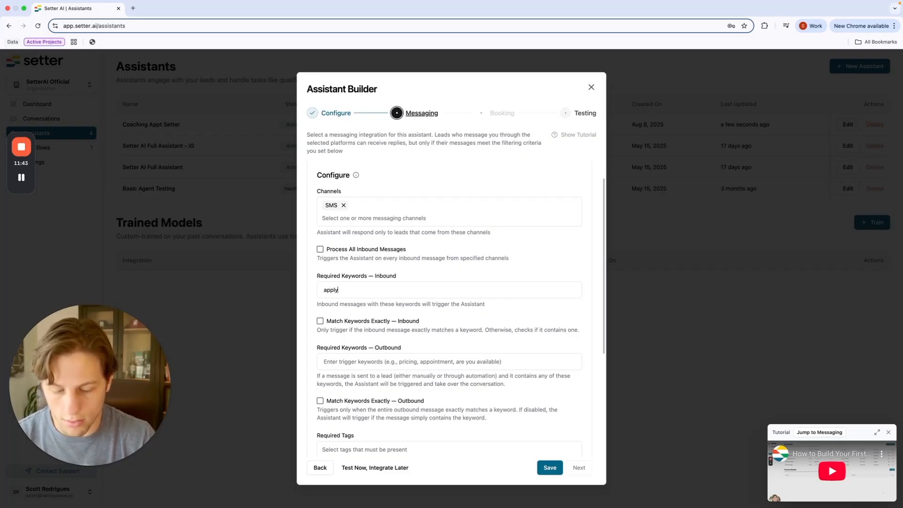
pyautogui.press('Return')
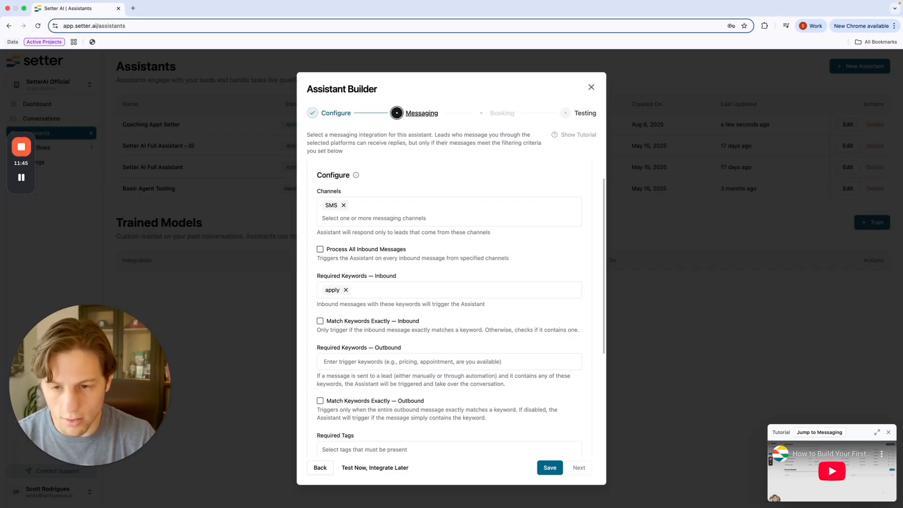
pyautogui.write('start')
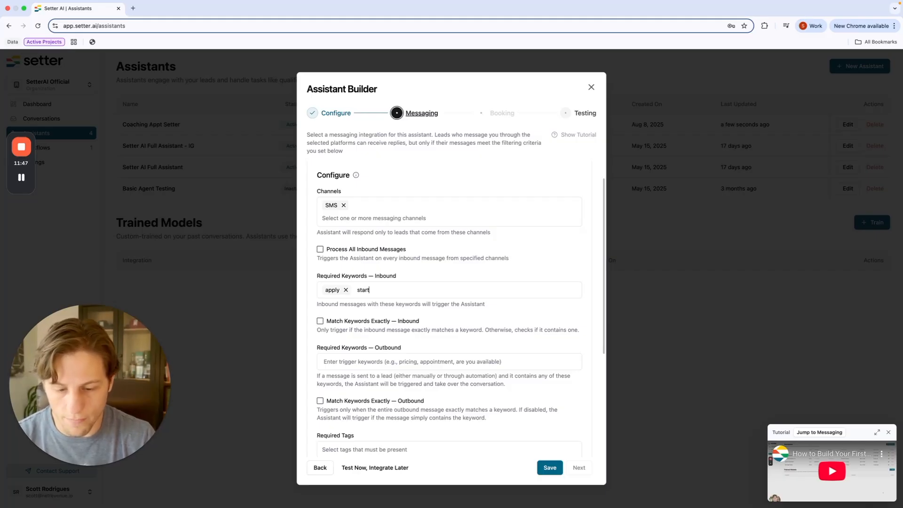
pyautogui.press('Return')
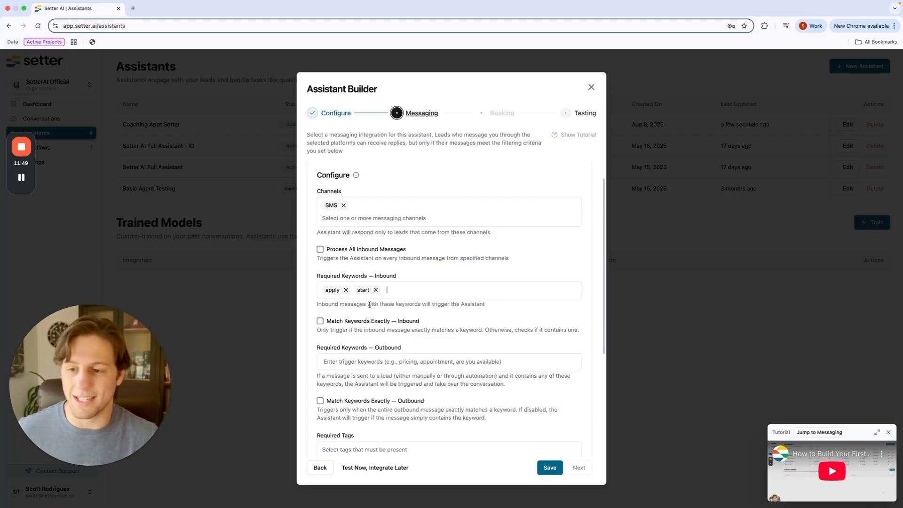
pyautogui.click(346, 291)
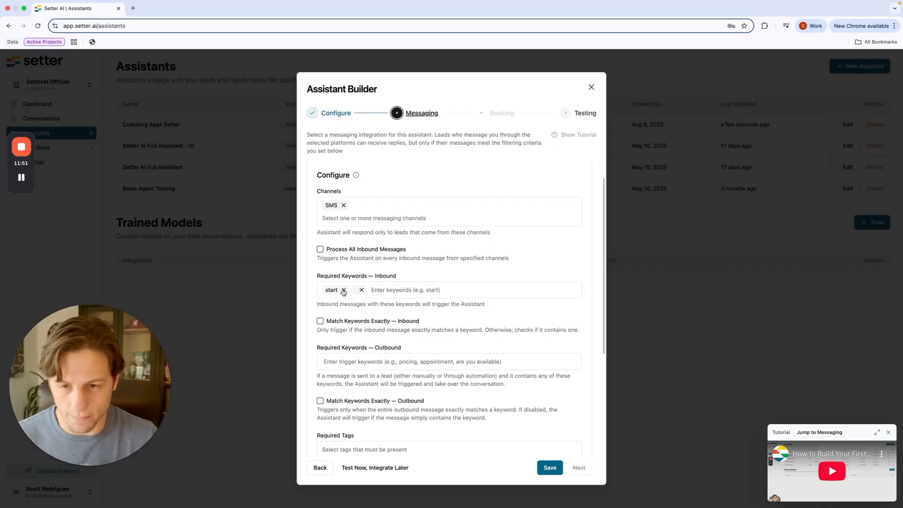
pyautogui.click(346, 290)
pyautogui.scroll(-5, 414, 343)
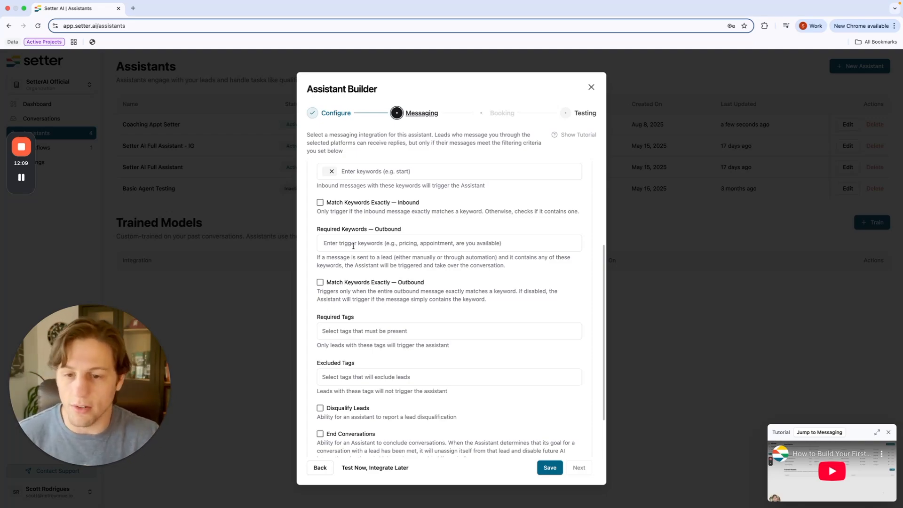
# Step: Check the Required Tags list and close it without selecting any tag
pyautogui.scroll(5, 353, 245)
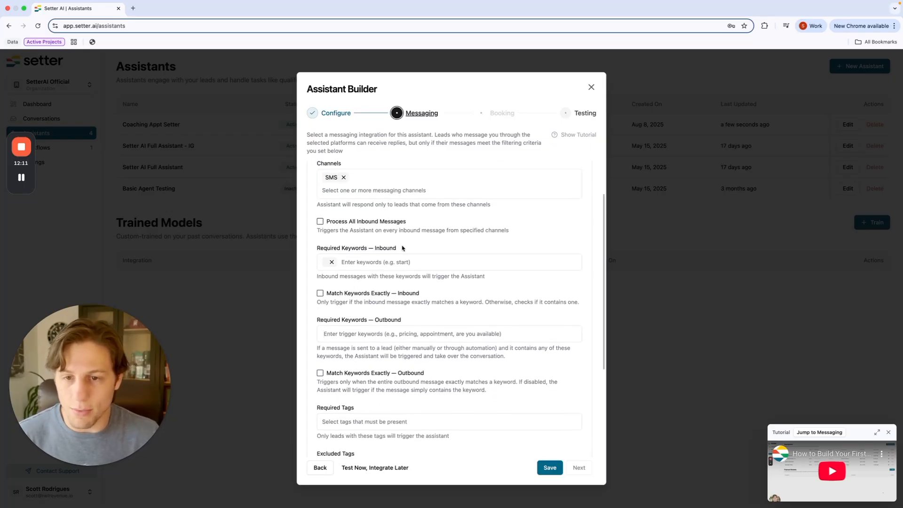
pyautogui.scroll(1, 352, 212)
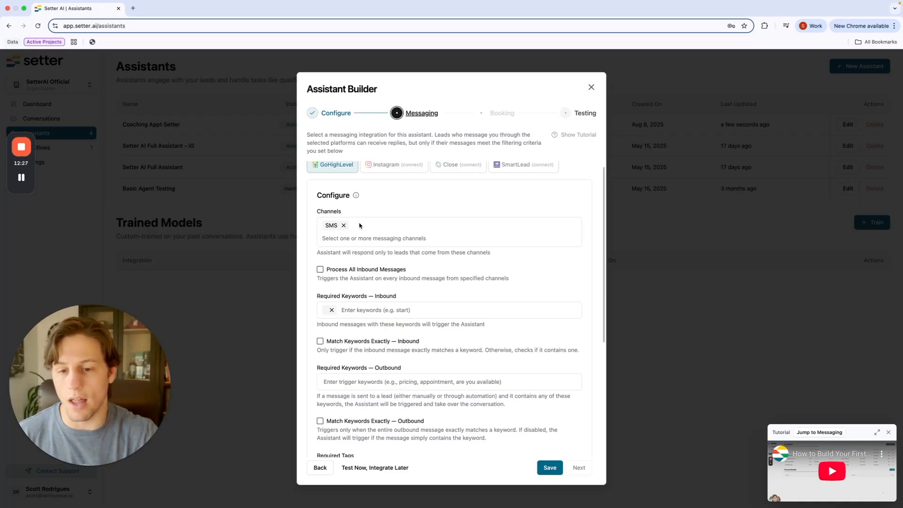
pyautogui.scroll(-5, 360, 226)
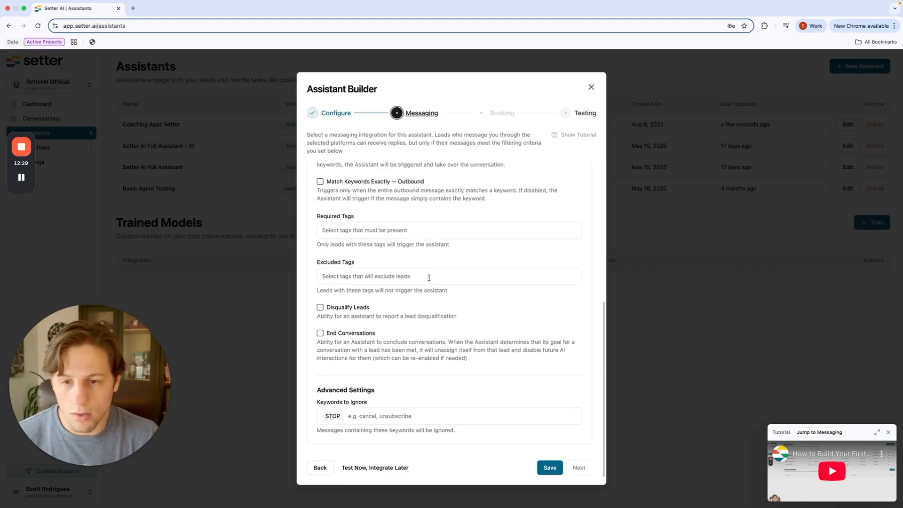
pyautogui.click(386, 255)
pyautogui.scroll(1, 390, 268)
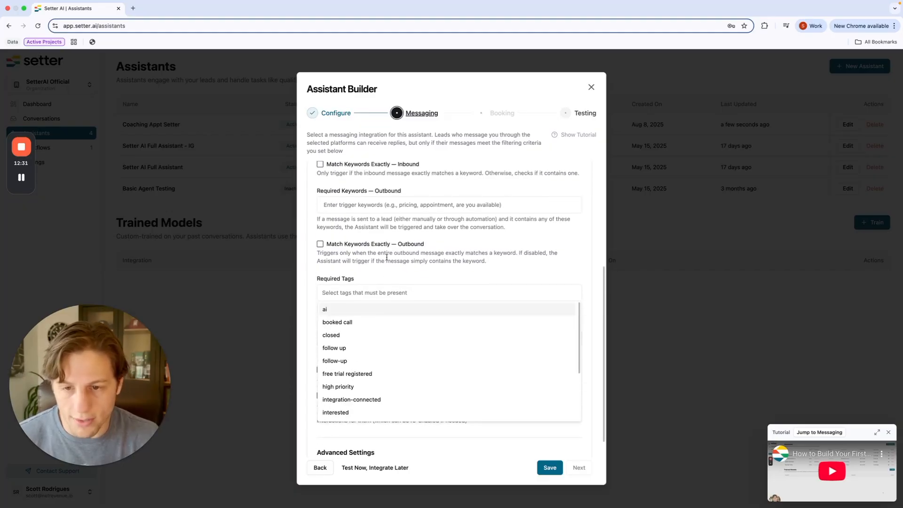
pyautogui.click(393, 279)
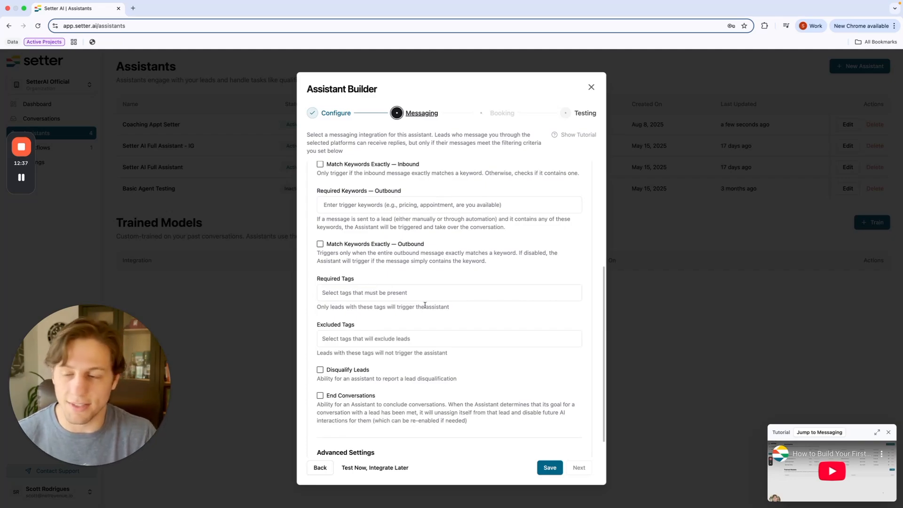
pyautogui.scroll(1, 391, 287)
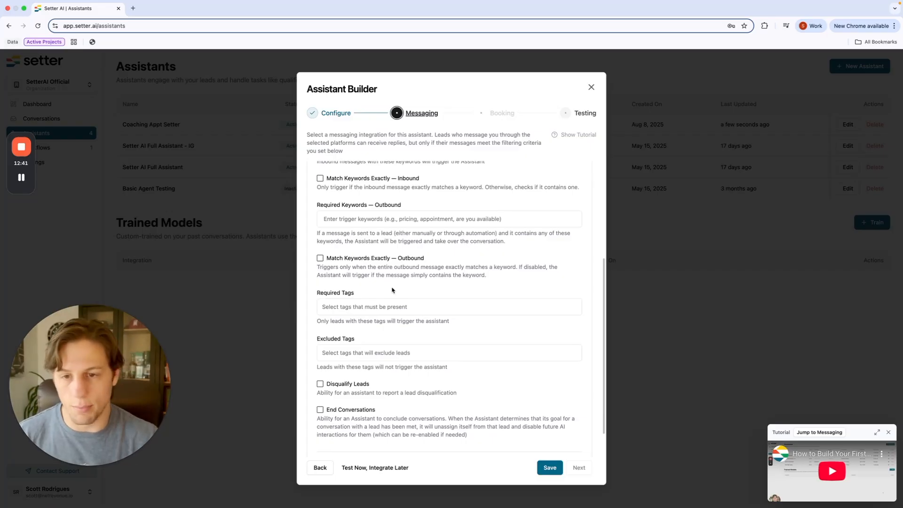
pyautogui.scroll(-3, 392, 290)
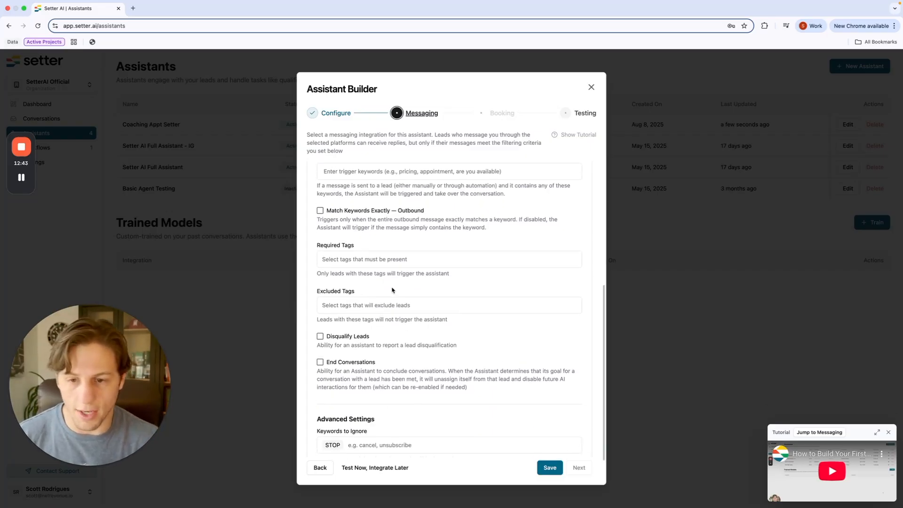
pyautogui.scroll(-2, 391, 288)
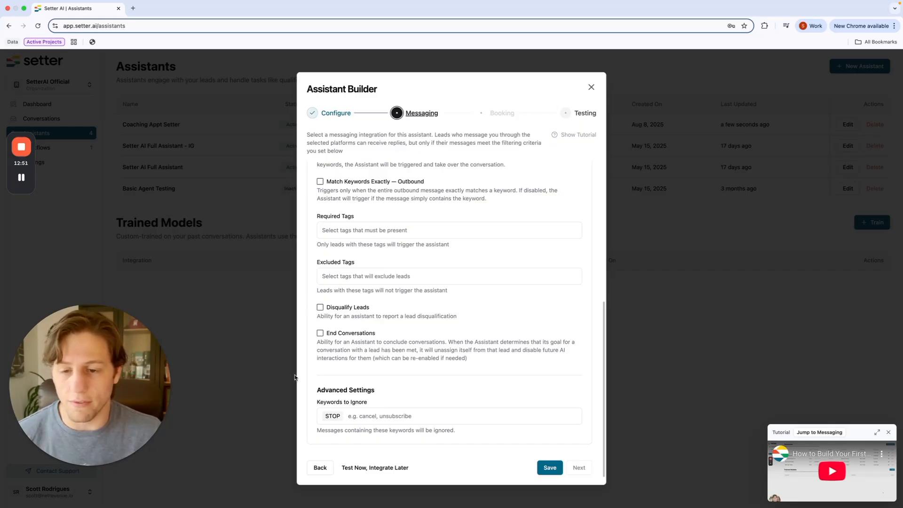
# Step: Enable Disqualify Leads and End Conversations, then save the messaging settings
pyautogui.moveTo(342, 315); pyautogui.dragTo(455, 319)
pyautogui.tripleClick(455, 318)
pyautogui.click(320, 307)
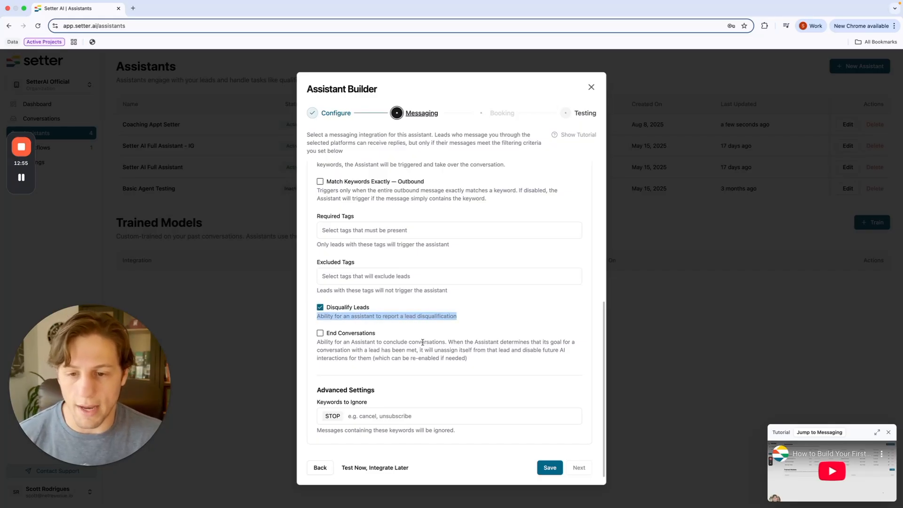
pyautogui.click(320, 334)
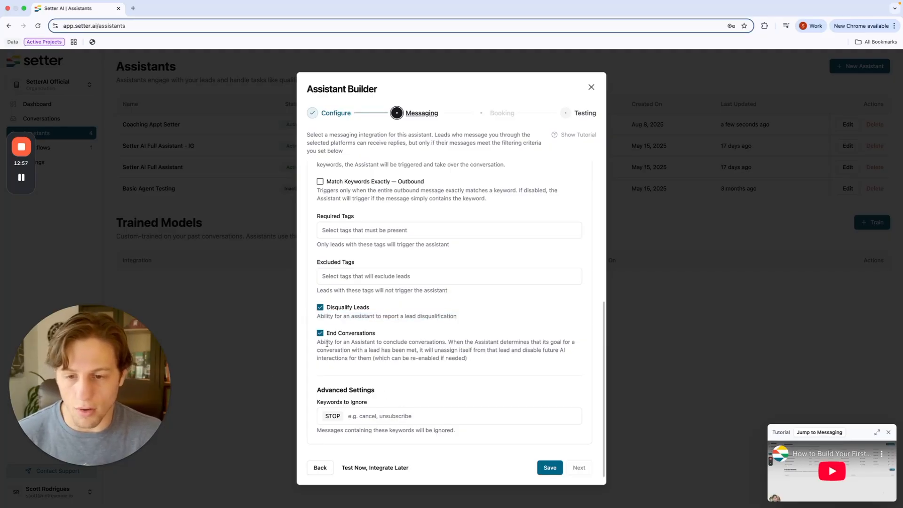
pyautogui.moveTo(481, 366); pyautogui.dragTo(331, 340)
pyautogui.moveTo(440, 350); pyautogui.dragTo(444, 359)
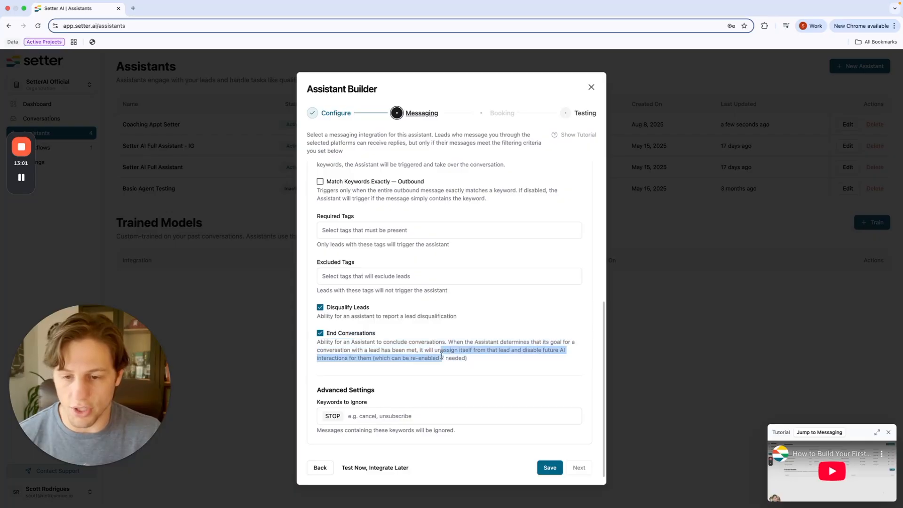
pyautogui.click(471, 366)
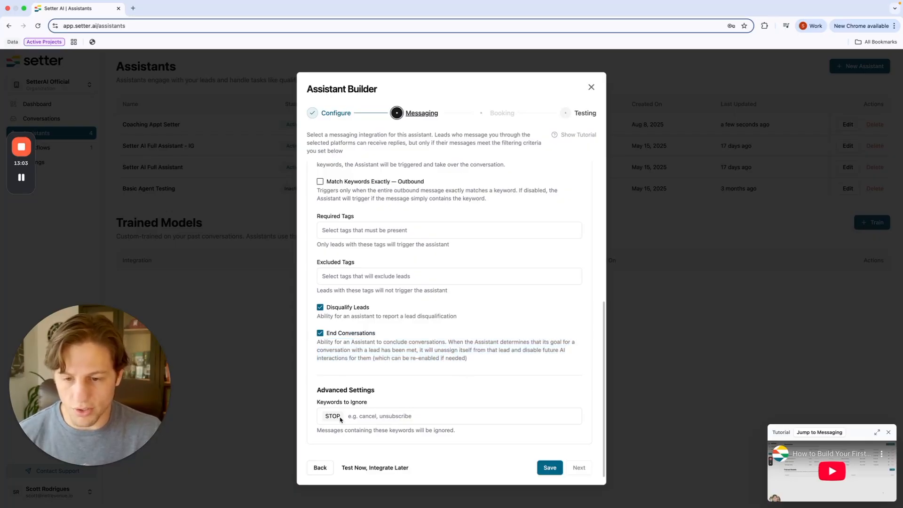
pyautogui.click(547, 468)
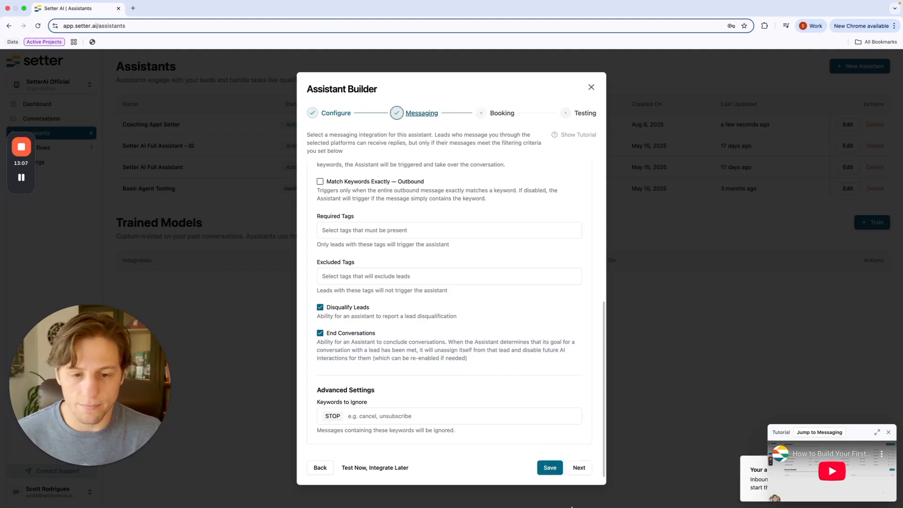
pyautogui.click(579, 467)
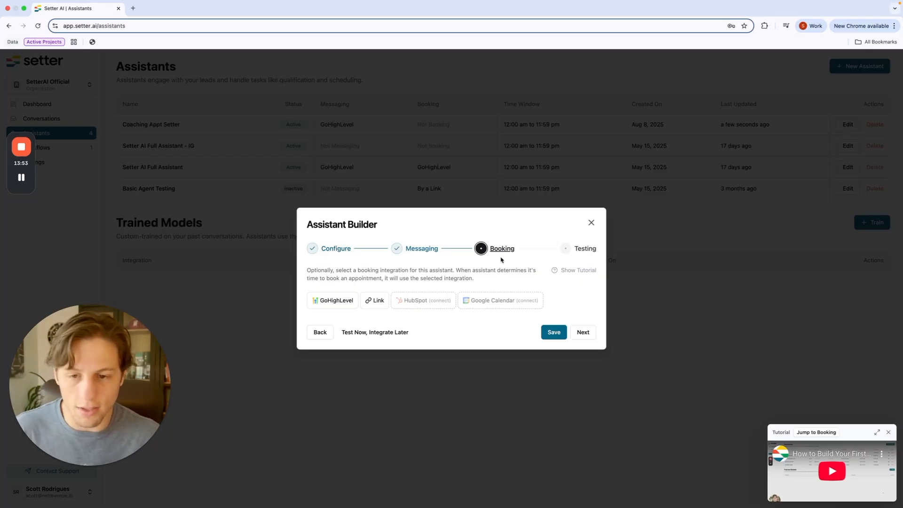
pyautogui.click(380, 306)
pyautogui.click(394, 323)
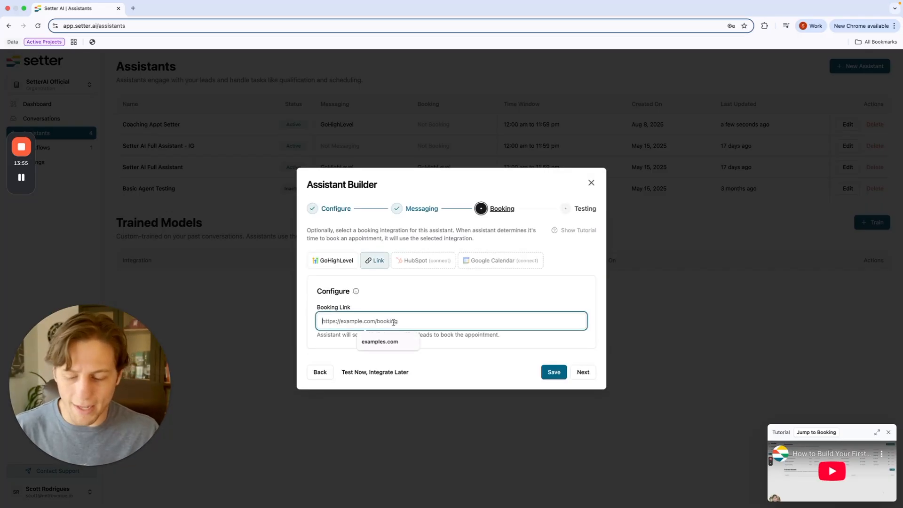
pyautogui.write('www.calendar')
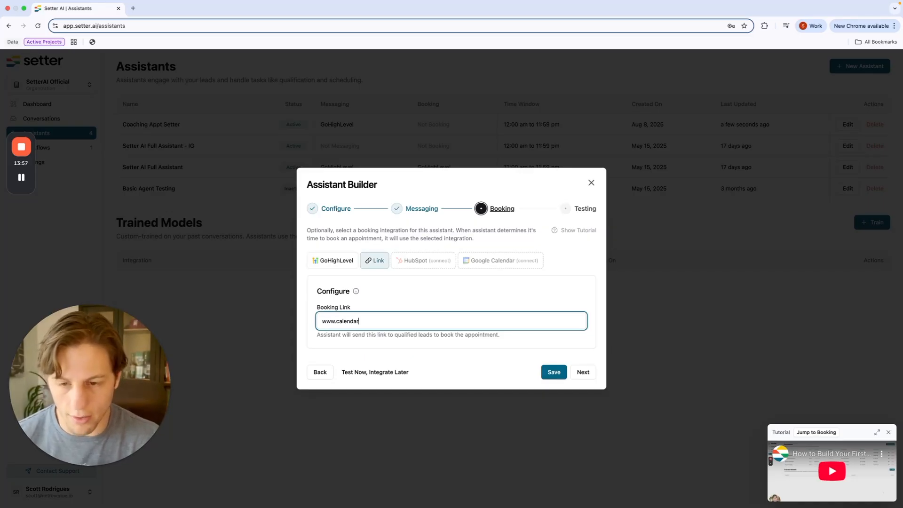
pyautogui.write('link.com')
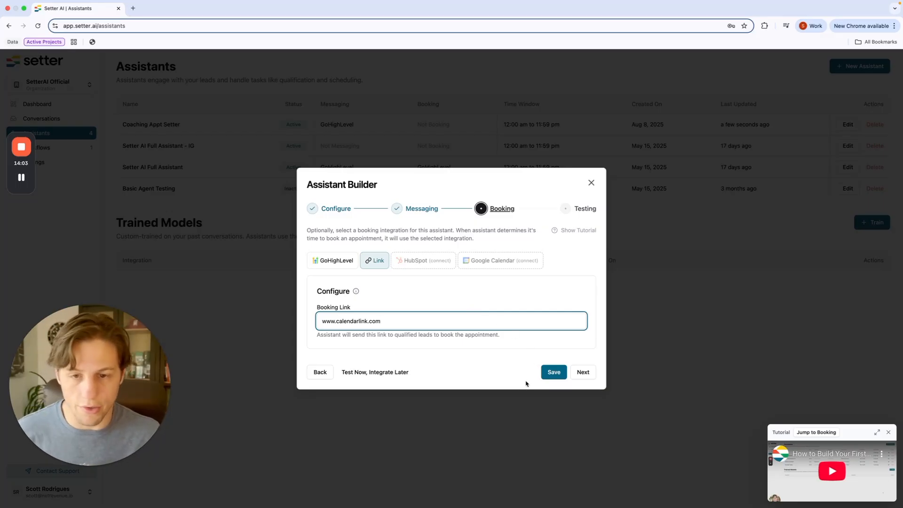
pyautogui.click(556, 373)
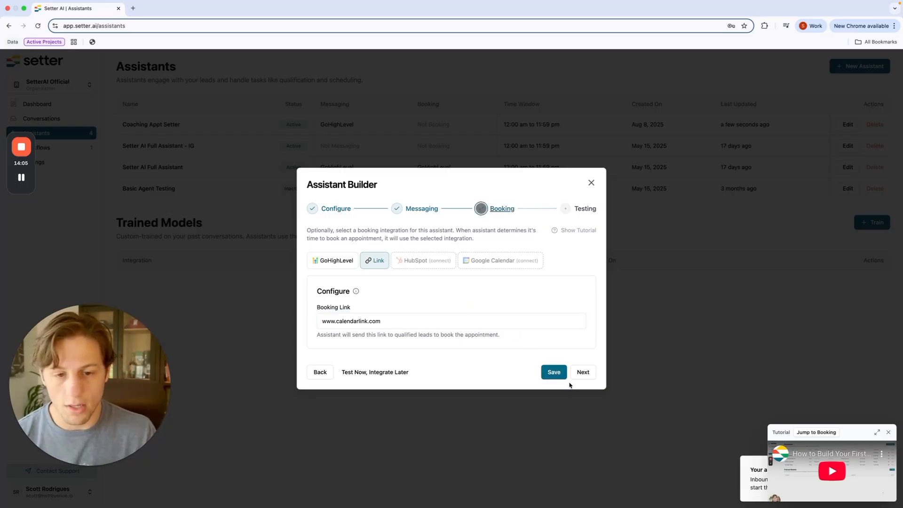
pyautogui.click(582, 372)
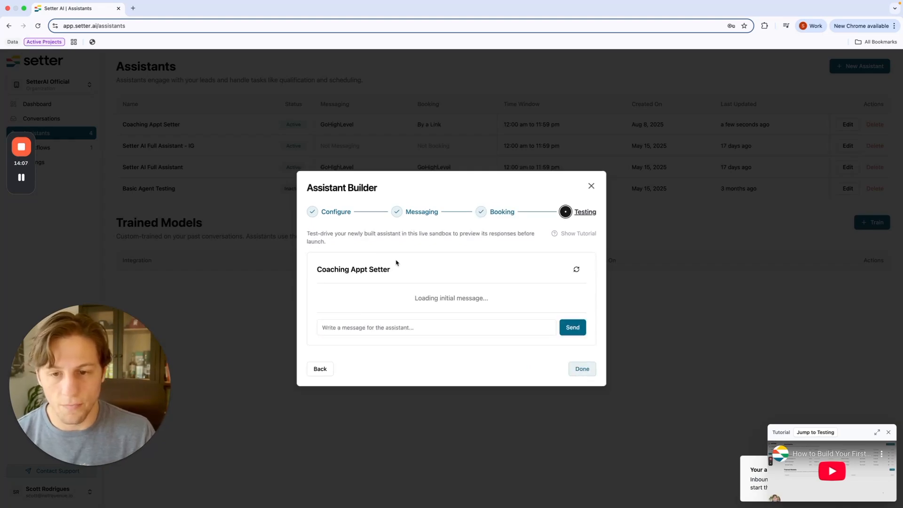
# Step: Skip sending a test message and close the Assistant Builder with Done
pyautogui.moveTo(323, 265); pyautogui.dragTo(428, 275)
pyautogui.click(373, 327)
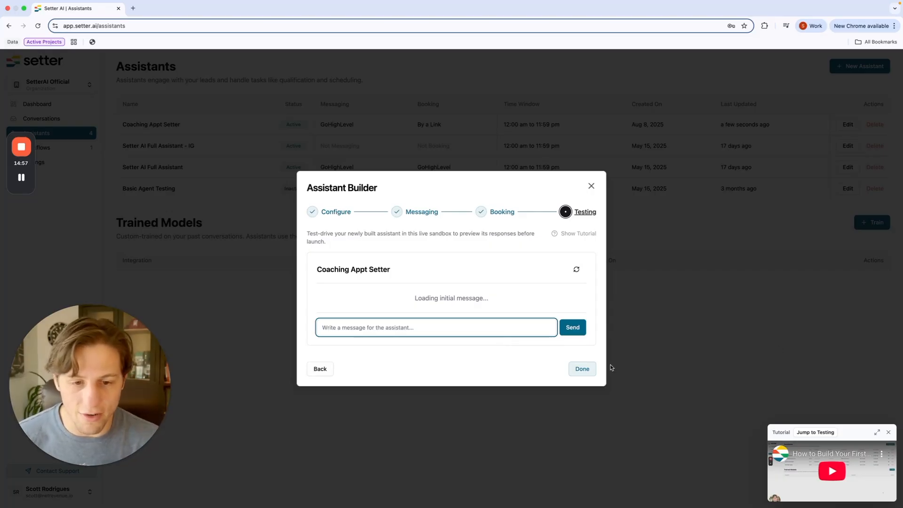
pyautogui.click(577, 373)
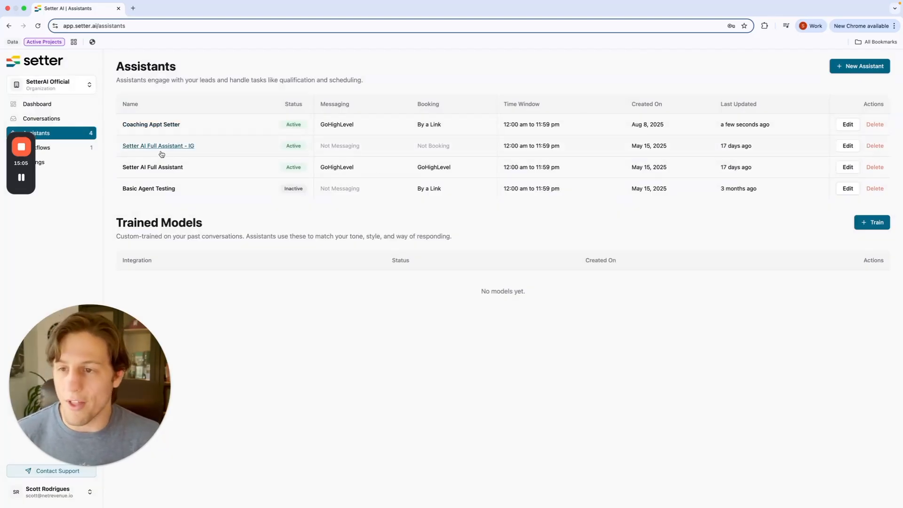
# Step: Return to the Dashboard showing 3 active conversations, 38 messages sent and 0 appointments
pyautogui.click(47, 112)
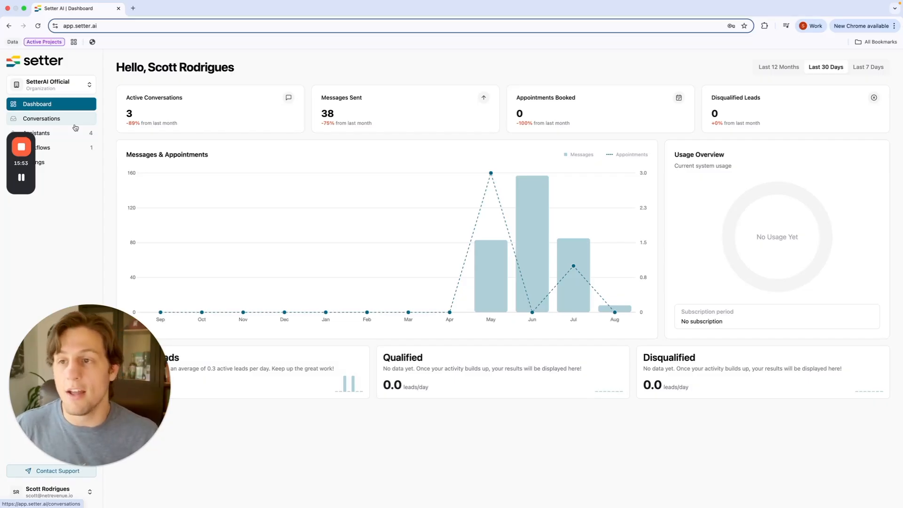
# Step: Load the setter.ai homepage in a new Chrome tab
pyautogui.click(133, 8)
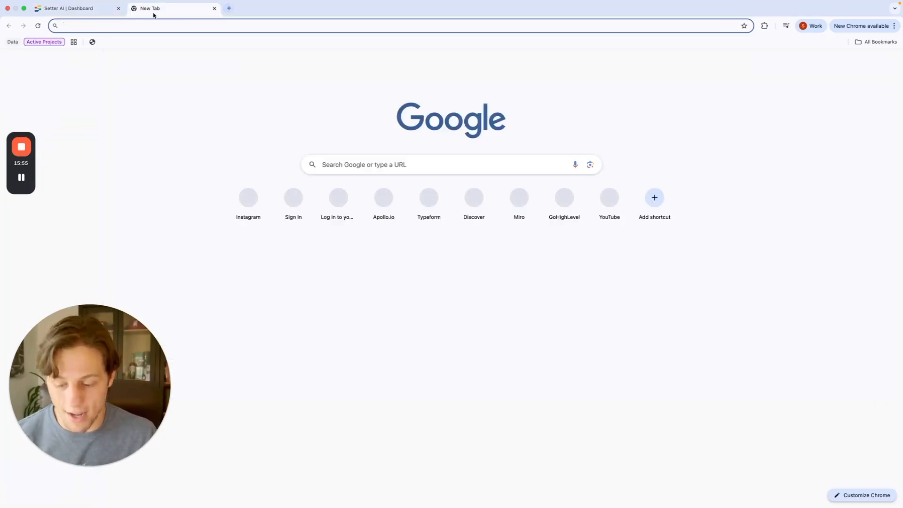
pyautogui.write('setter.ai')
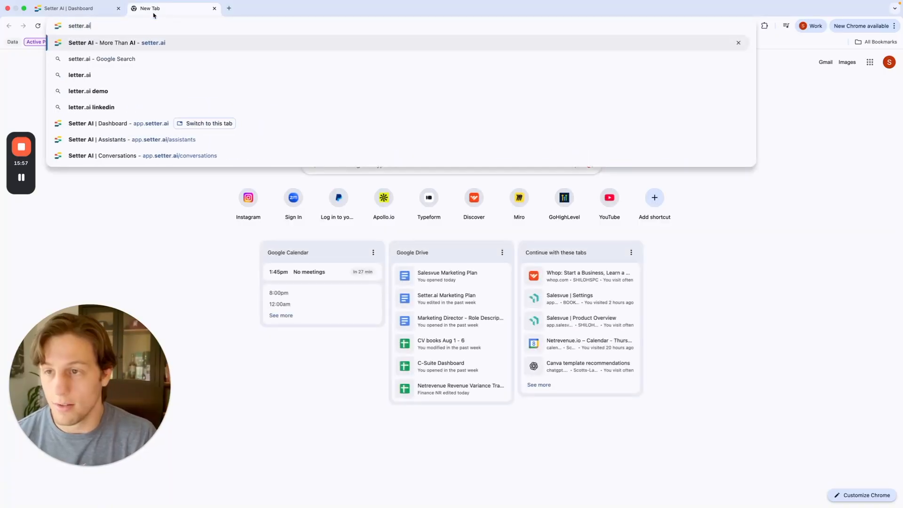
pyautogui.press('Return')
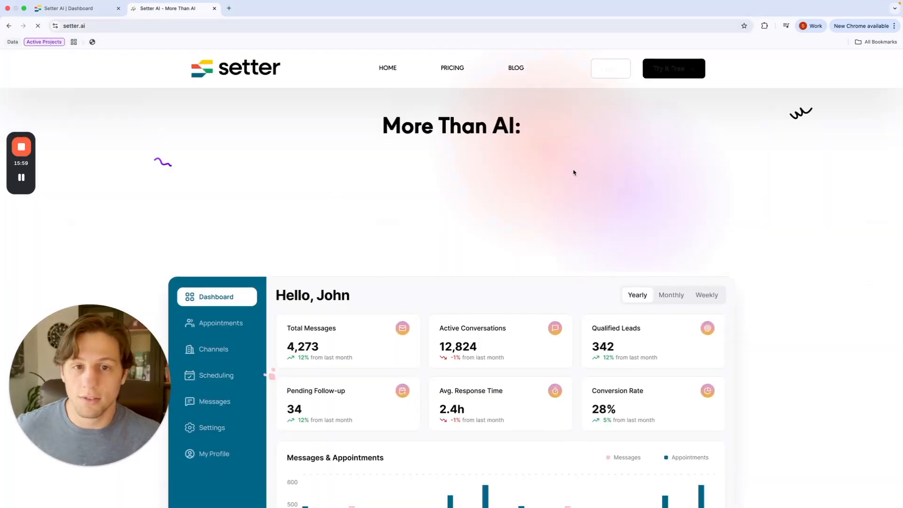